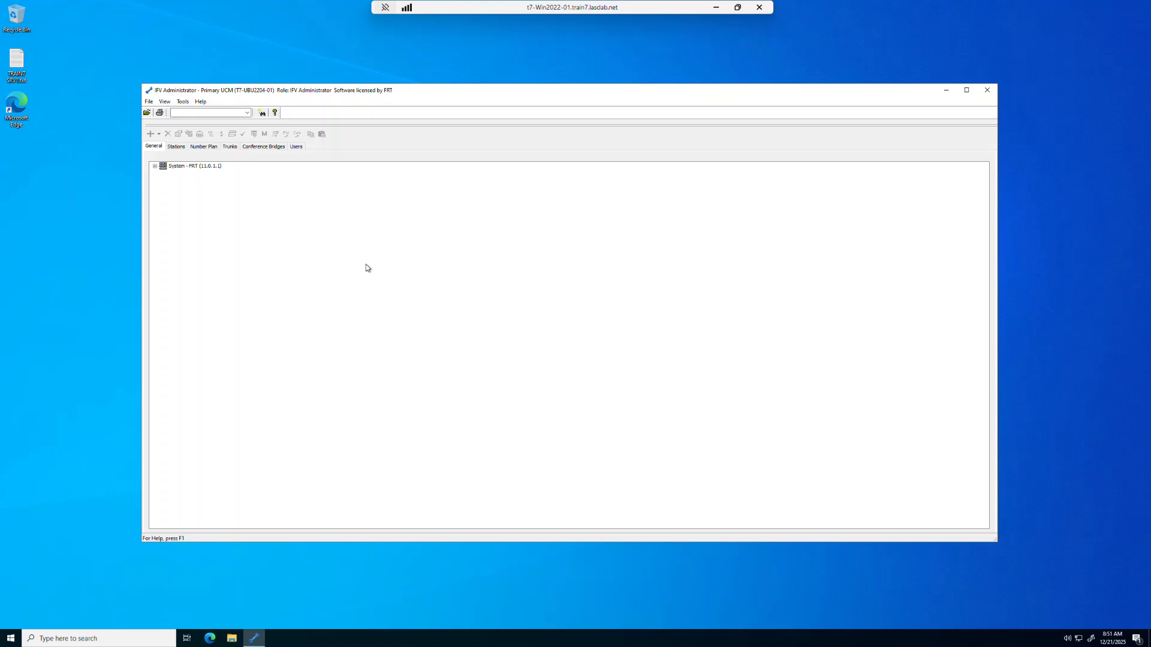
Open the Chicago local area network's properties and set its cluster name to Chicago
left_click(155, 167)
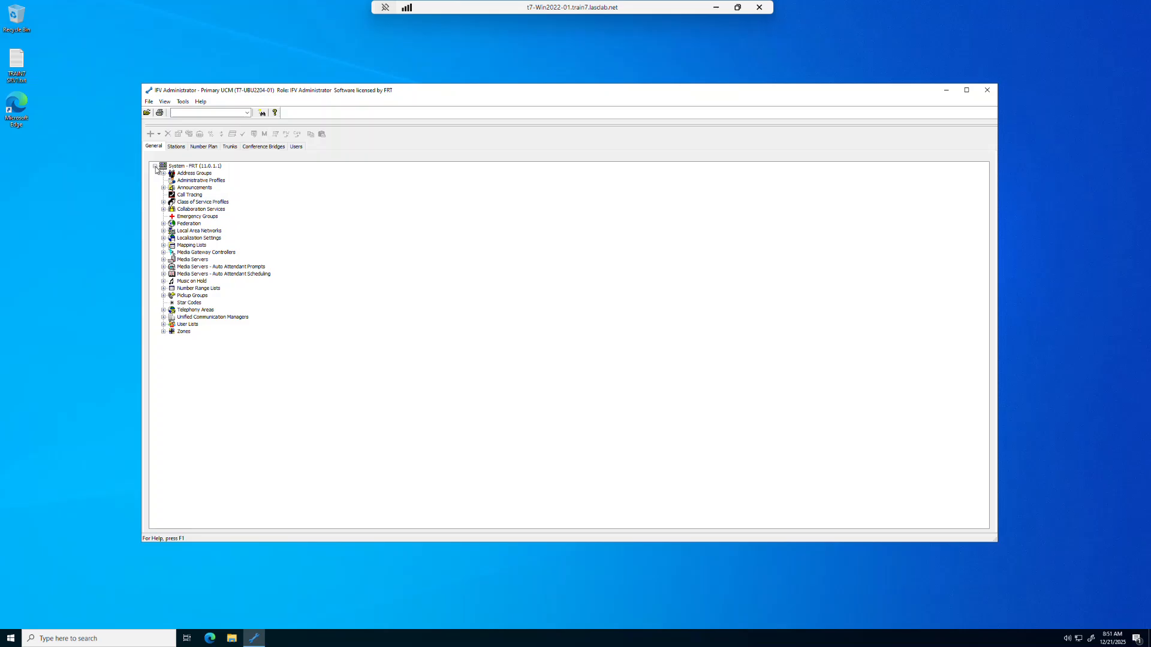
left_click(192, 232)
left_click(163, 231)
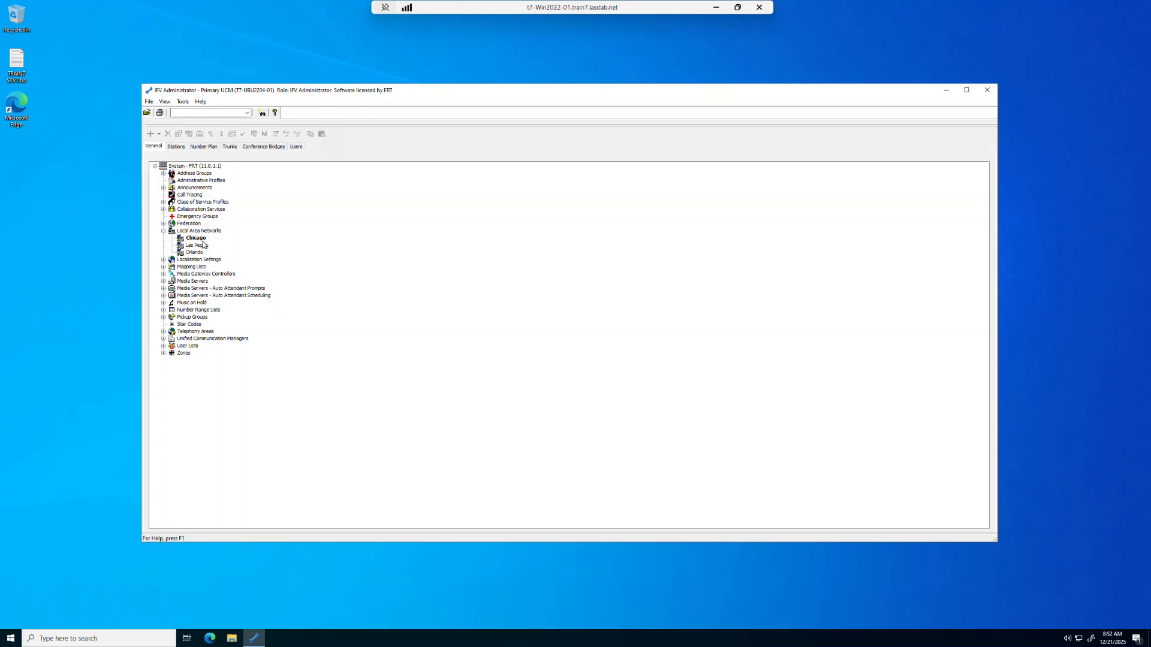
double_click(197, 239)
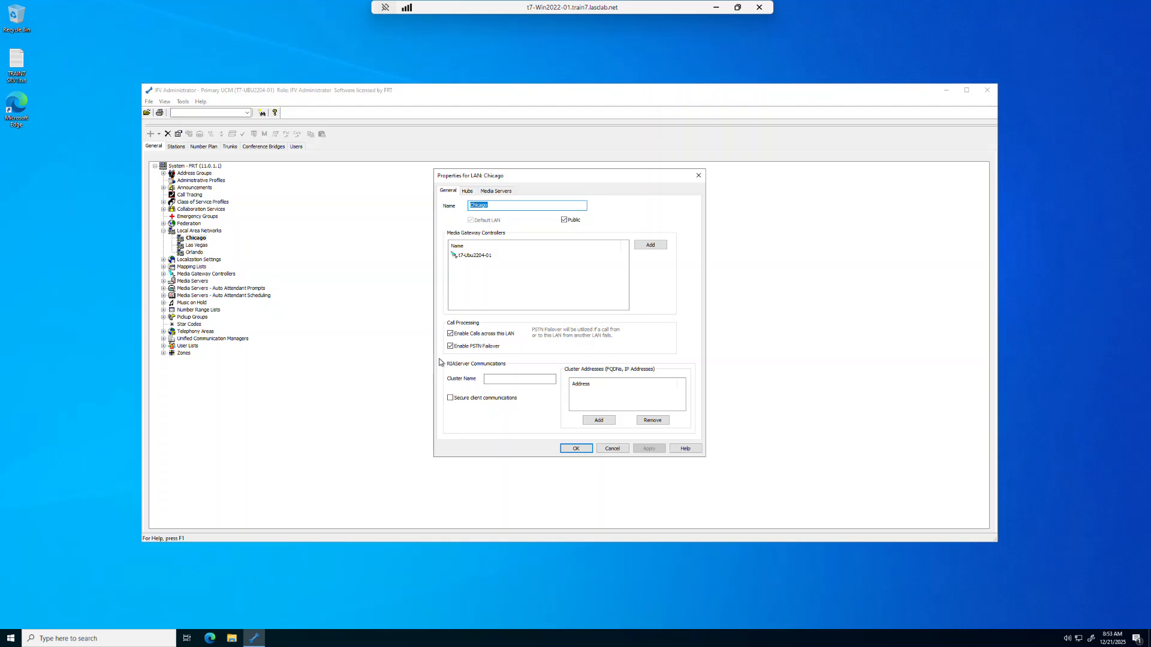
left_click(529, 380)
type("Chicago")
Add cluster addresses t7-ubu2204-01.train7.lasdlab.net and 192.168.107.53 to the Chicago LAN and save its properties
left_click(598, 420)
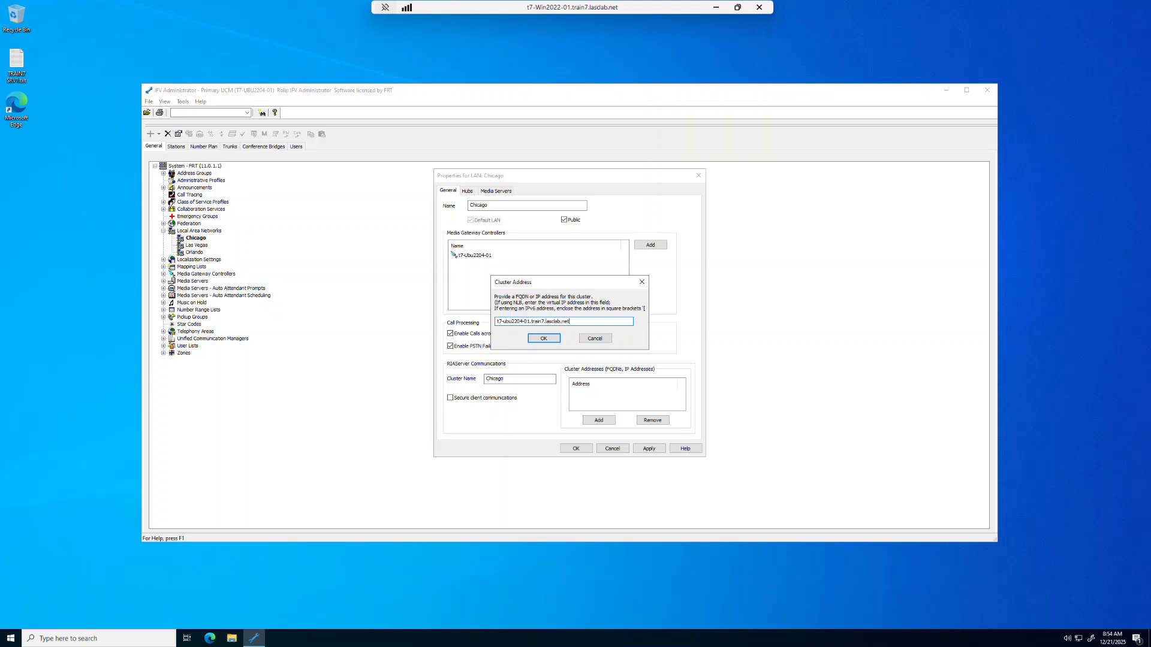
left_click(538, 339)
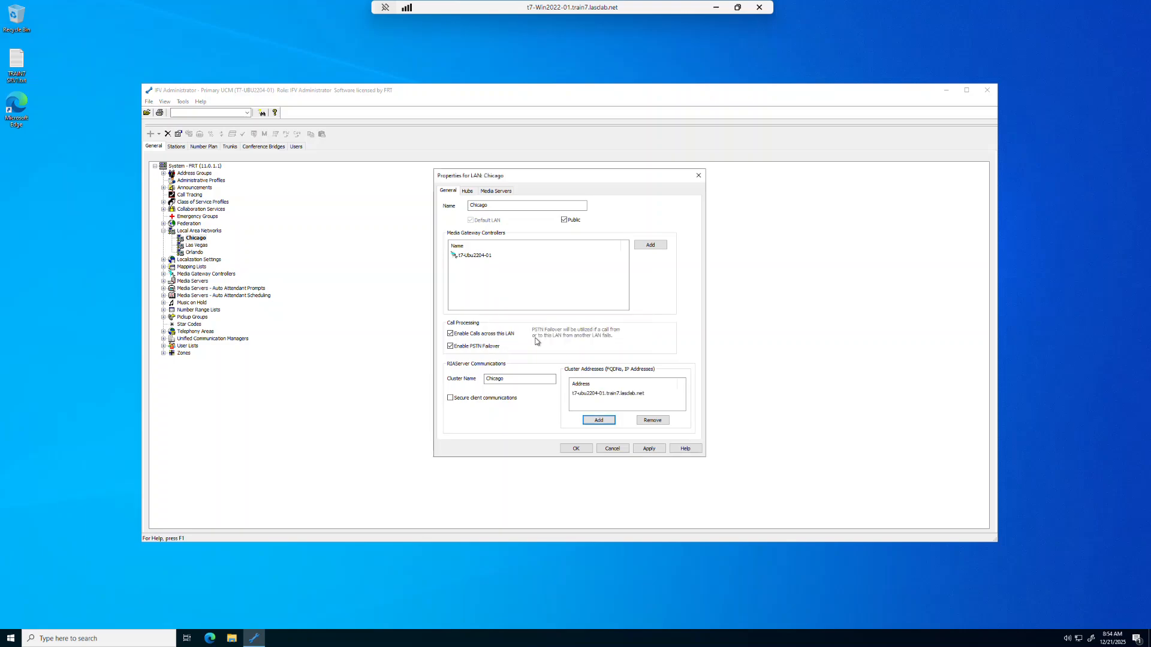
left_click(602, 422)
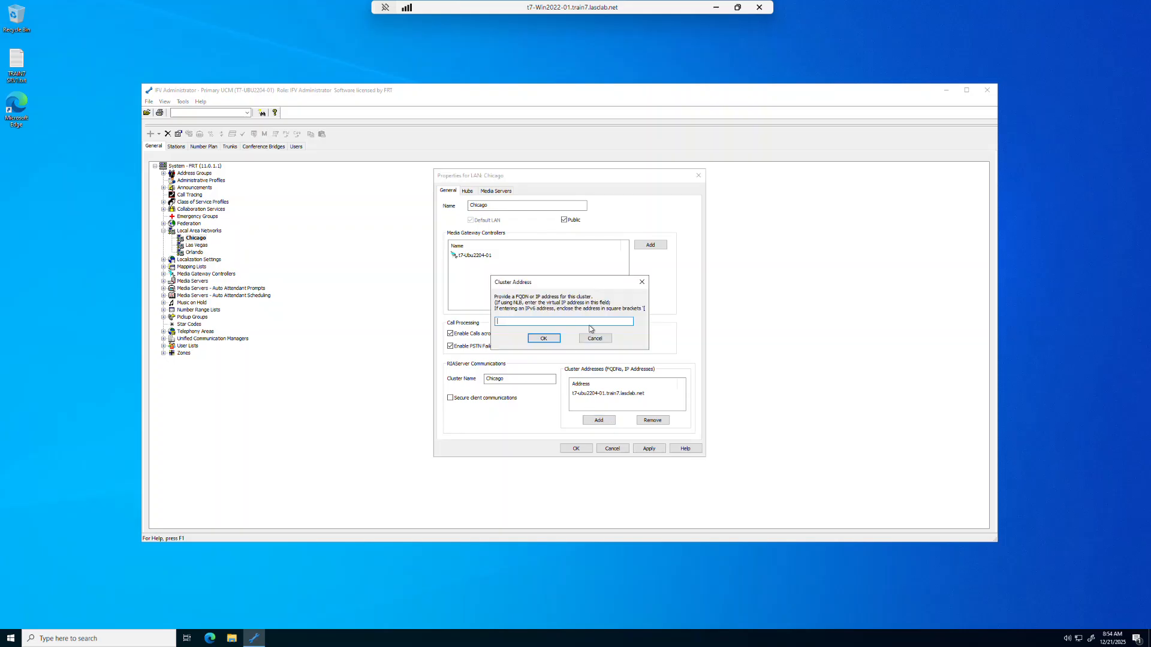
type("192")
left_click(544, 338)
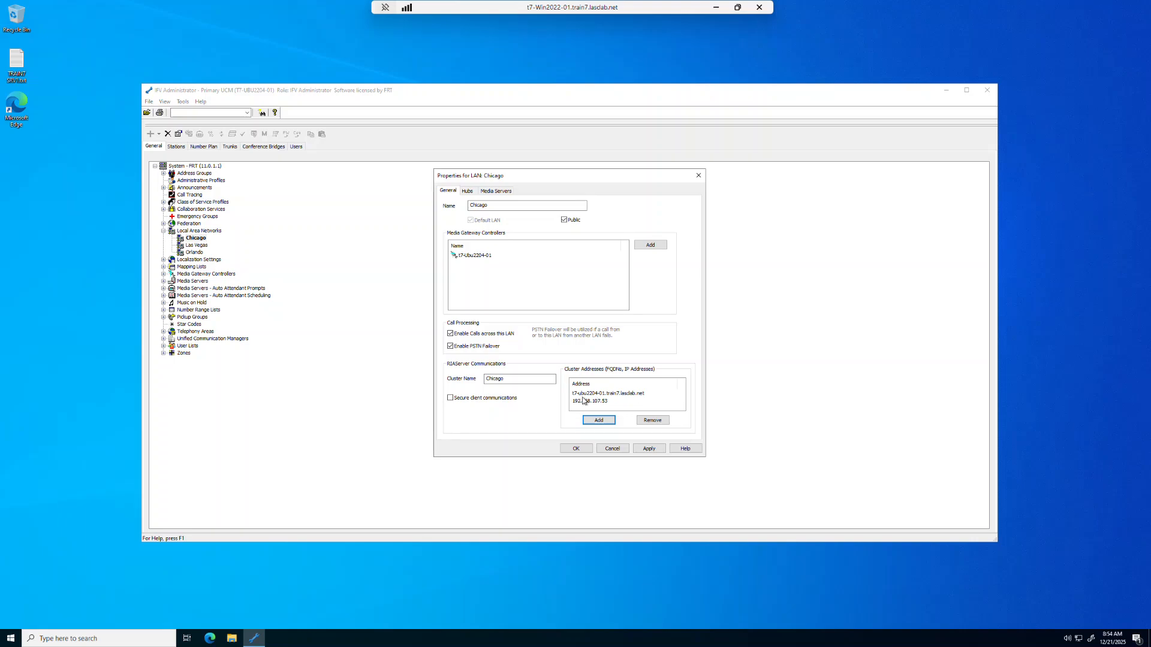
left_click(575, 449)
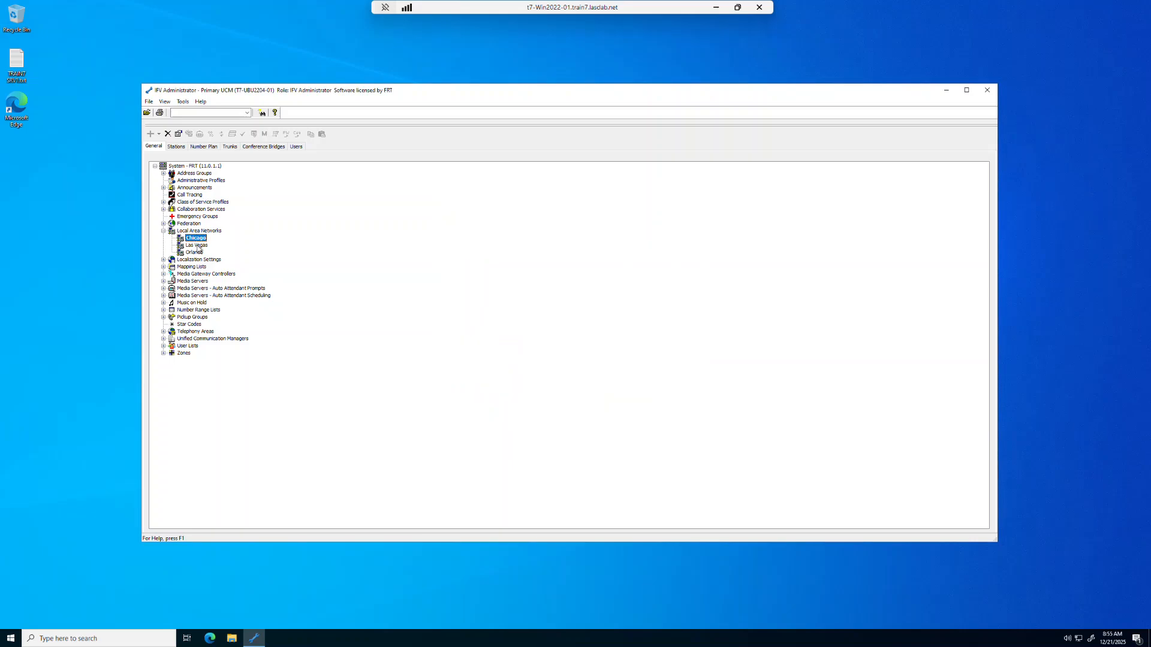
Open the Las Vegas local area network's properties and set its cluster name to Las Vegas
double_click(199, 246)
left_click(520, 378)
type("Las Vegas")
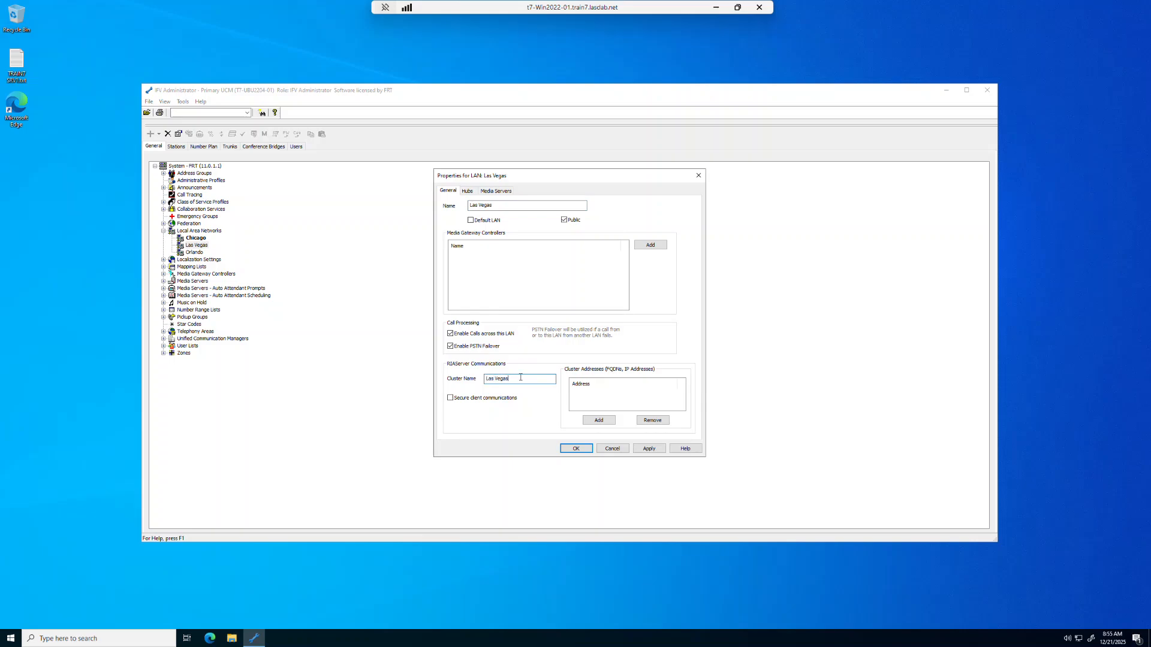
Add cluster addresses t7-ubu2204-01.train7.lasdlab.net and 192.168.107.53 to the Las Vegas LAN and save its properties
left_click(598, 420)
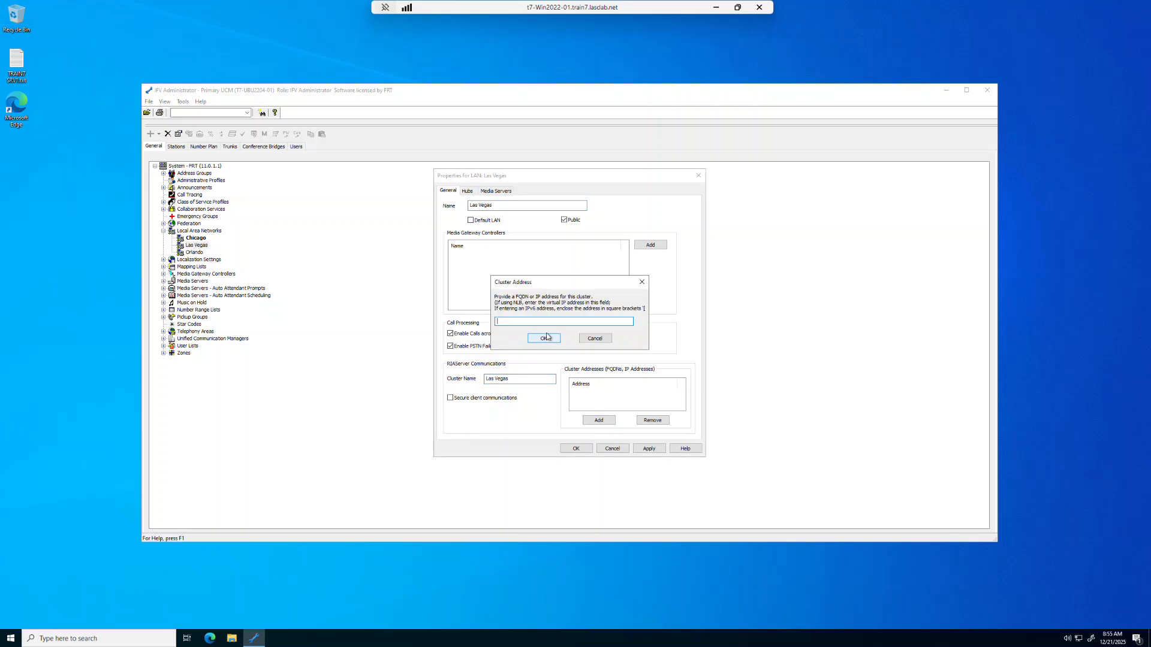
type("t")
left_click(544, 339)
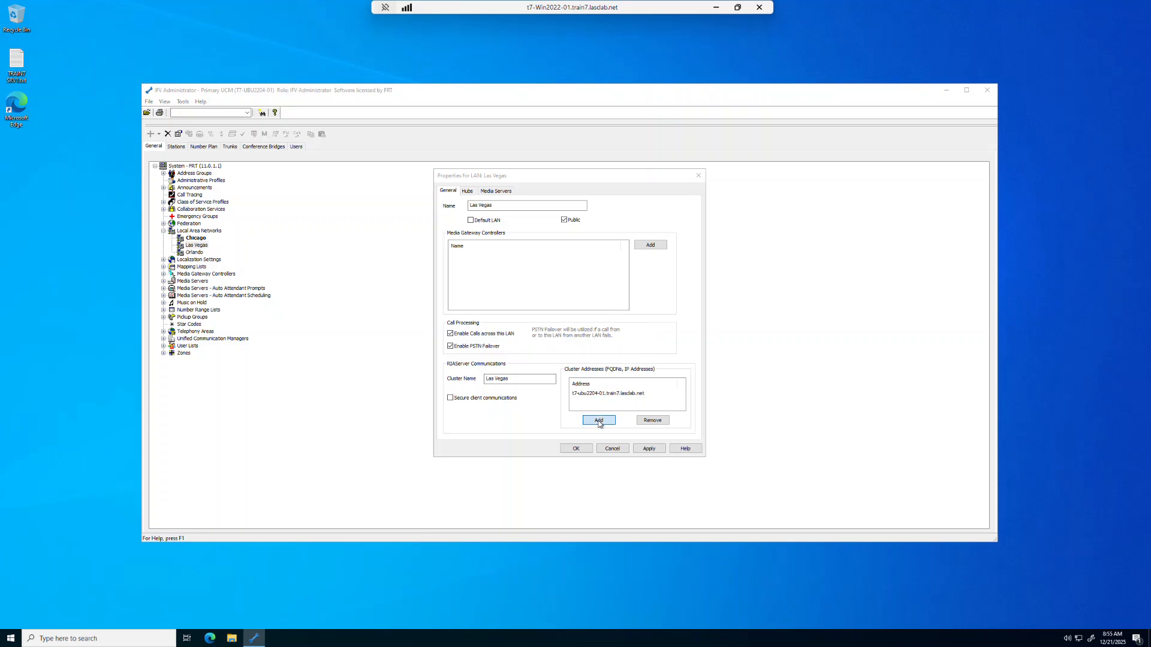
left_click(598, 420)
type("192.")
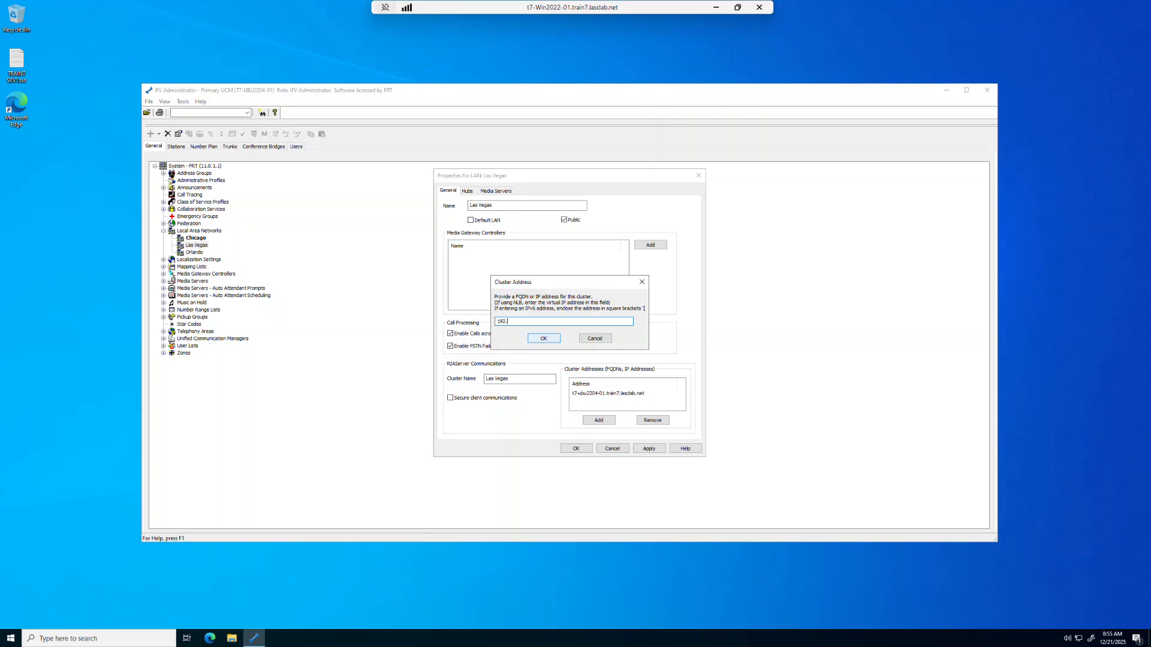
type("168.107.53")
left_click(543, 338)
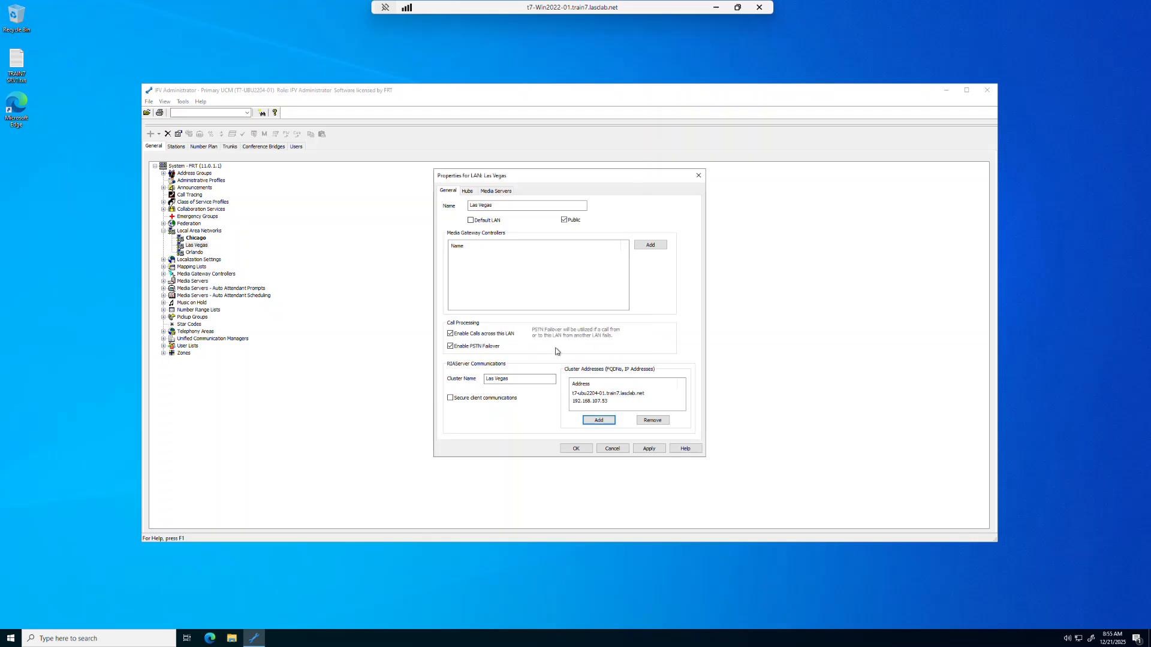
left_click(585, 452)
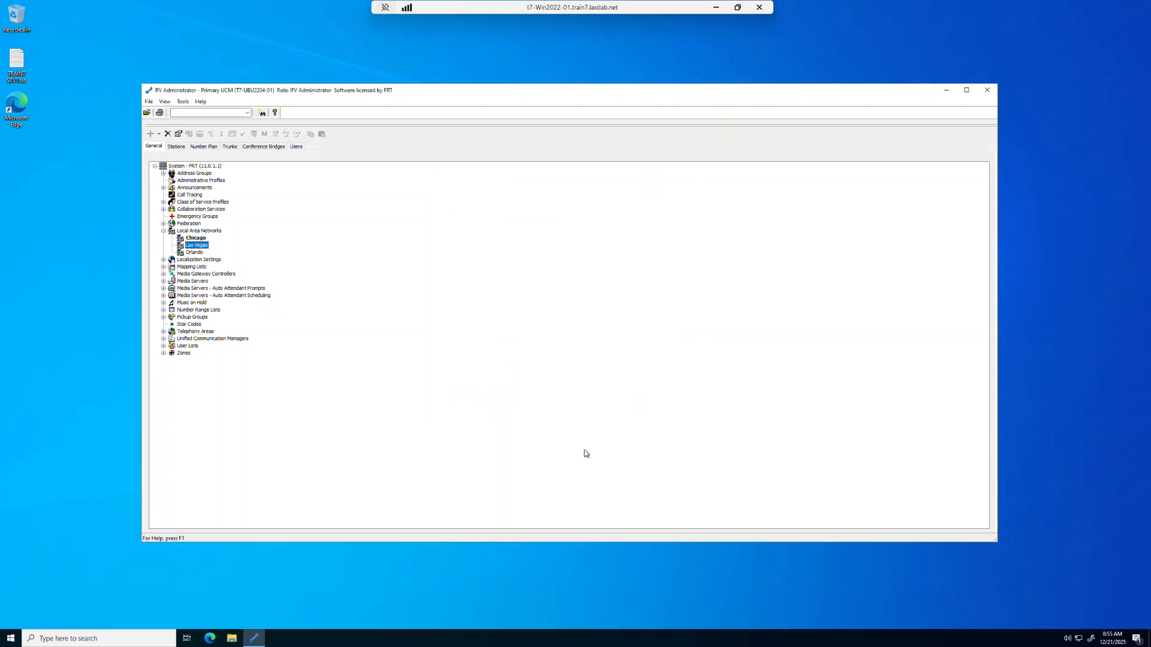
Open the Orlando local area network's properties and set its cluster name to Orlando
double_click(194, 252)
left_click(538, 379)
type("Or")
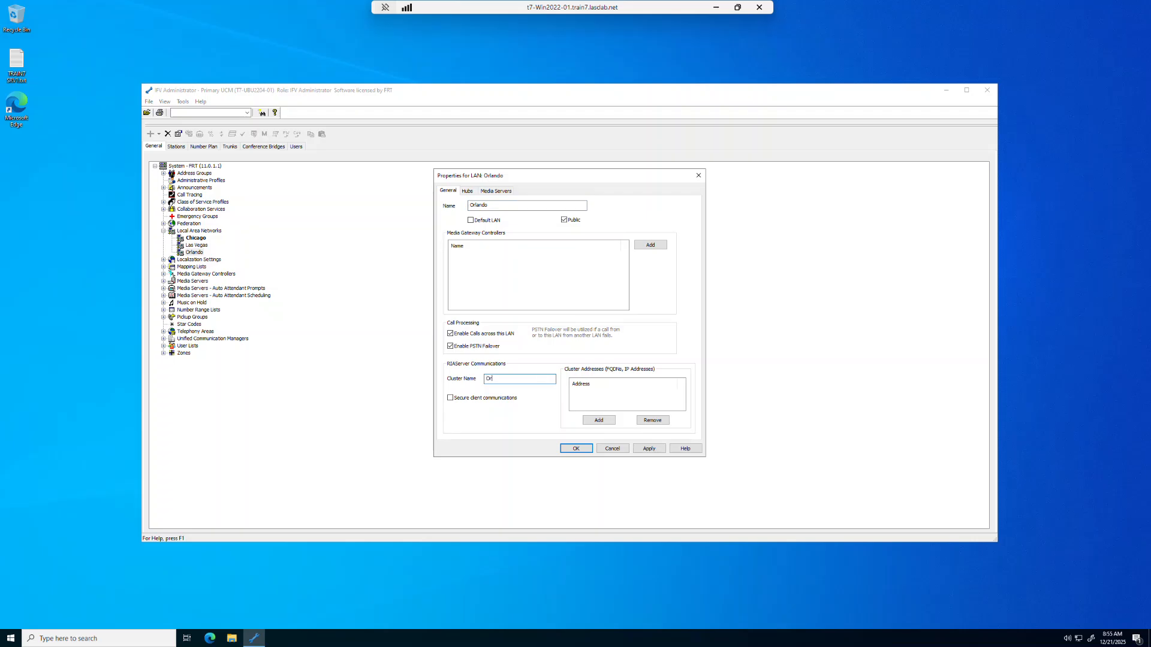
type("lando")
Add cluster addresses t7-ubu2204-01.train7.lasdlab.net and 192.168.107.53 to the Orlando LAN and save its properties
left_click(598, 420)
type("t7-ubu2204-01")
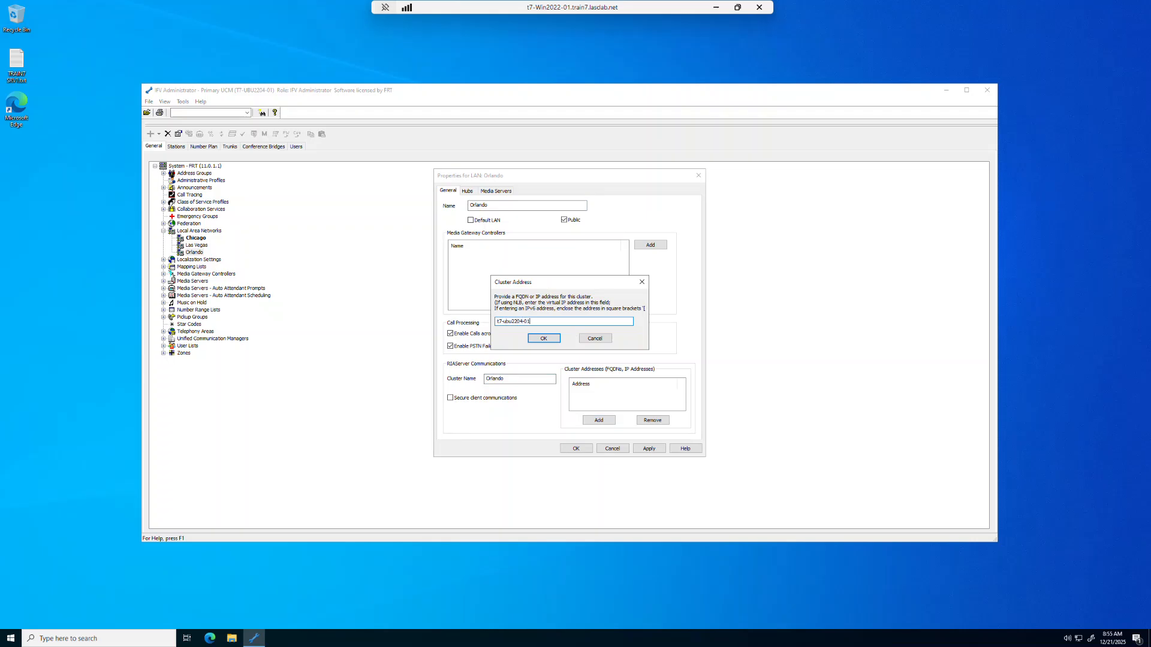
type(".tra")
left_click(543, 340)
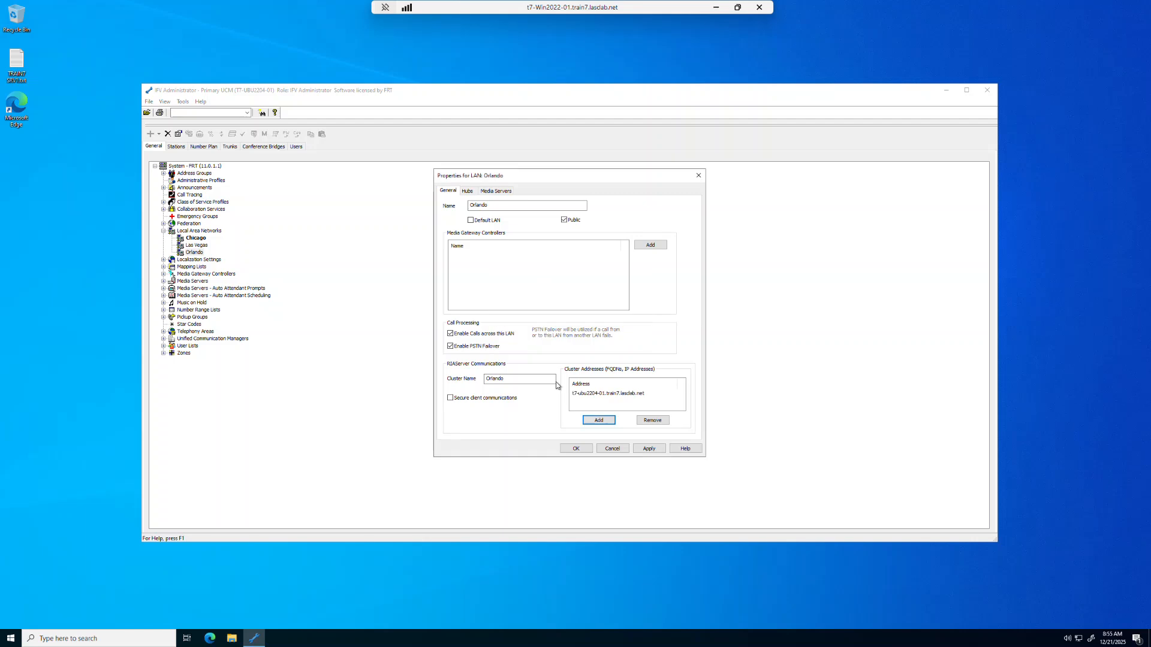
left_click(598, 420)
type("192.168.10")
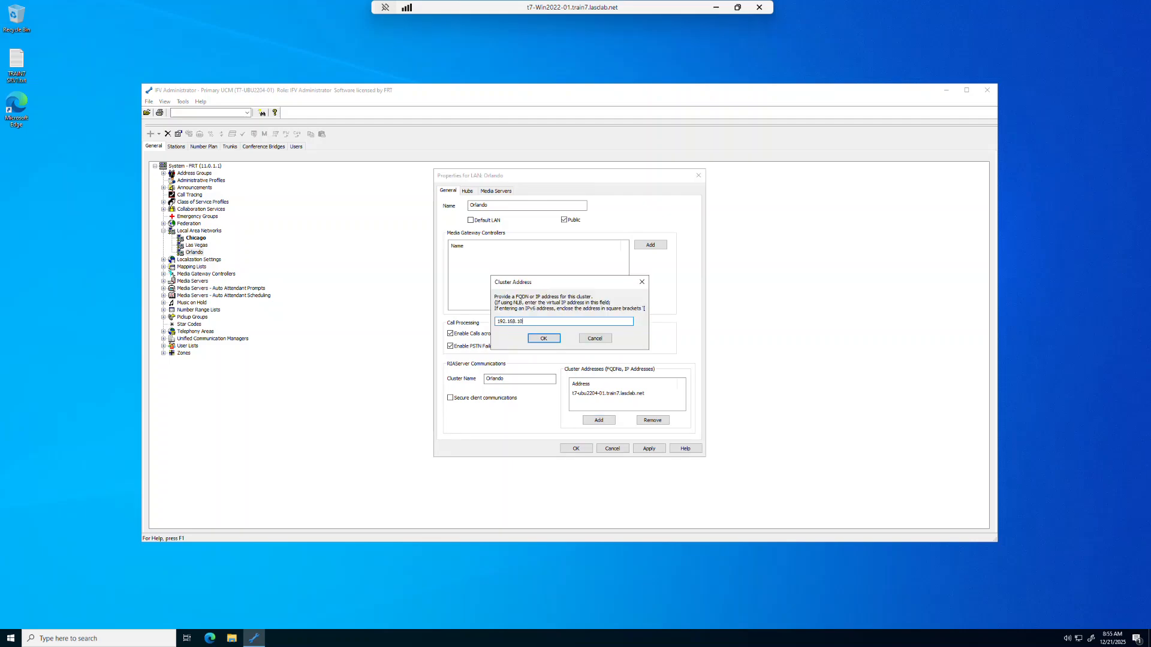
type("7.53")
left_click(543, 338)
left_click(570, 447)
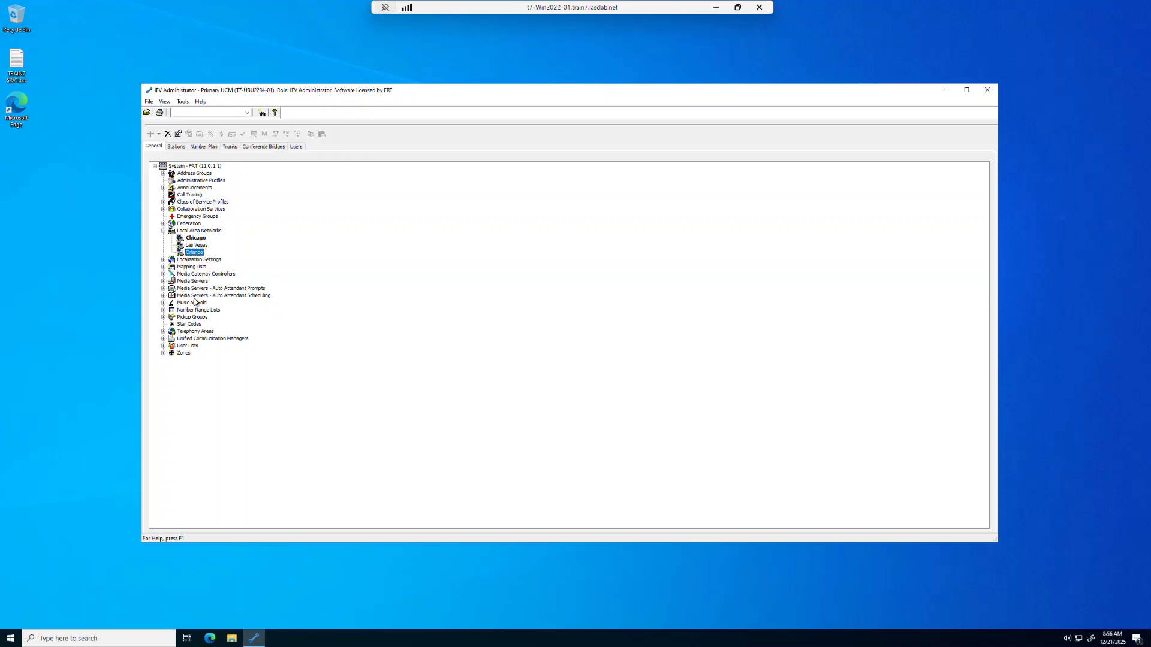
Start the Commission IM Server wizard and mark the t7-ubu2204-01 UCM as active
left_click(163, 231)
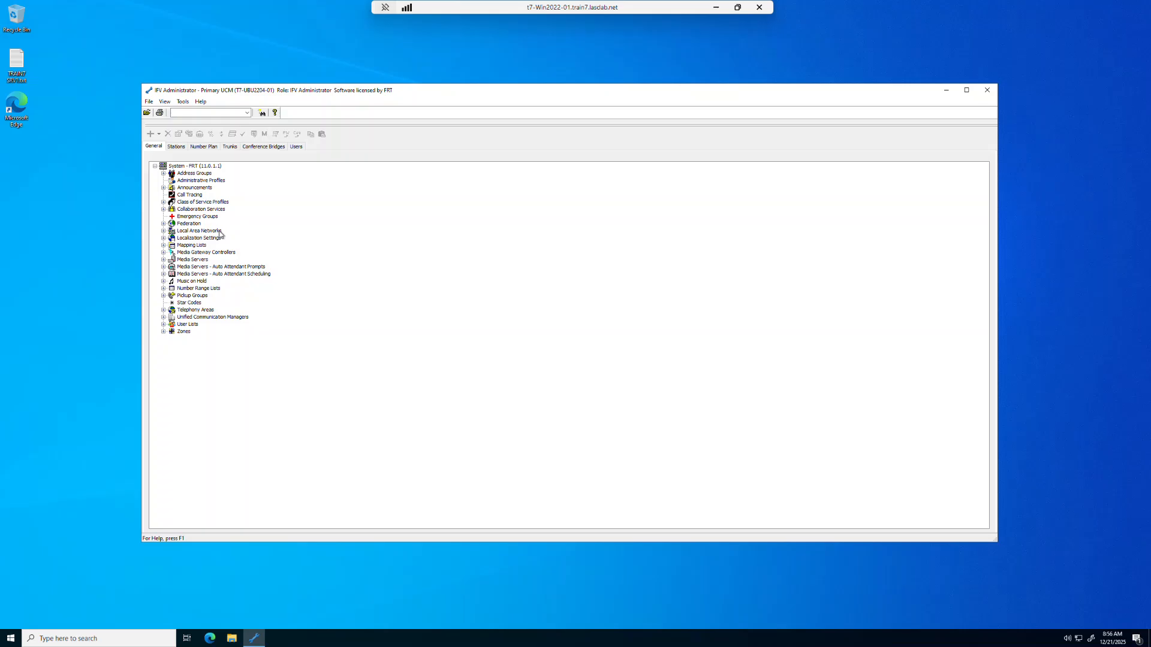
left_click(183, 102)
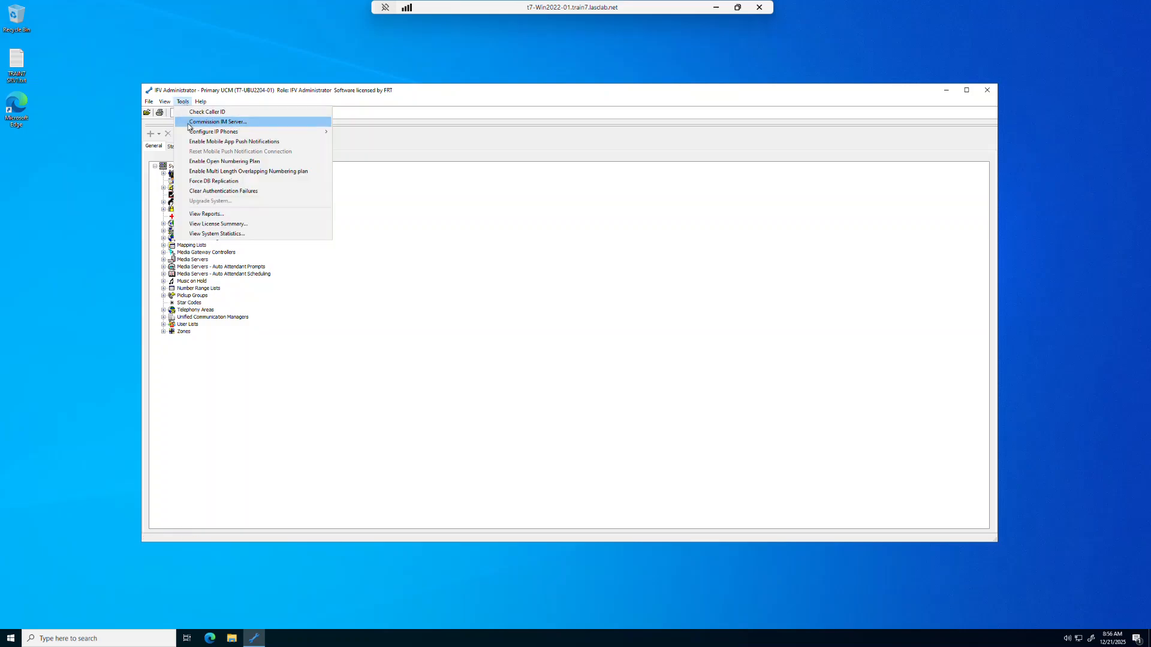
left_click(188, 123)
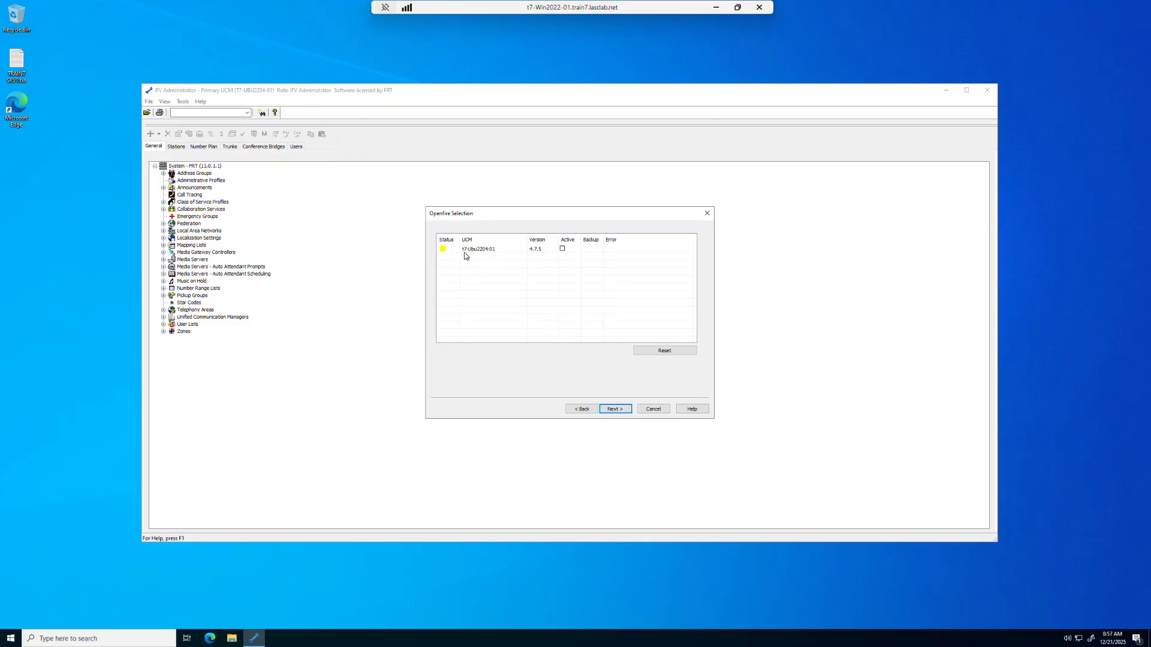
left_click(562, 249)
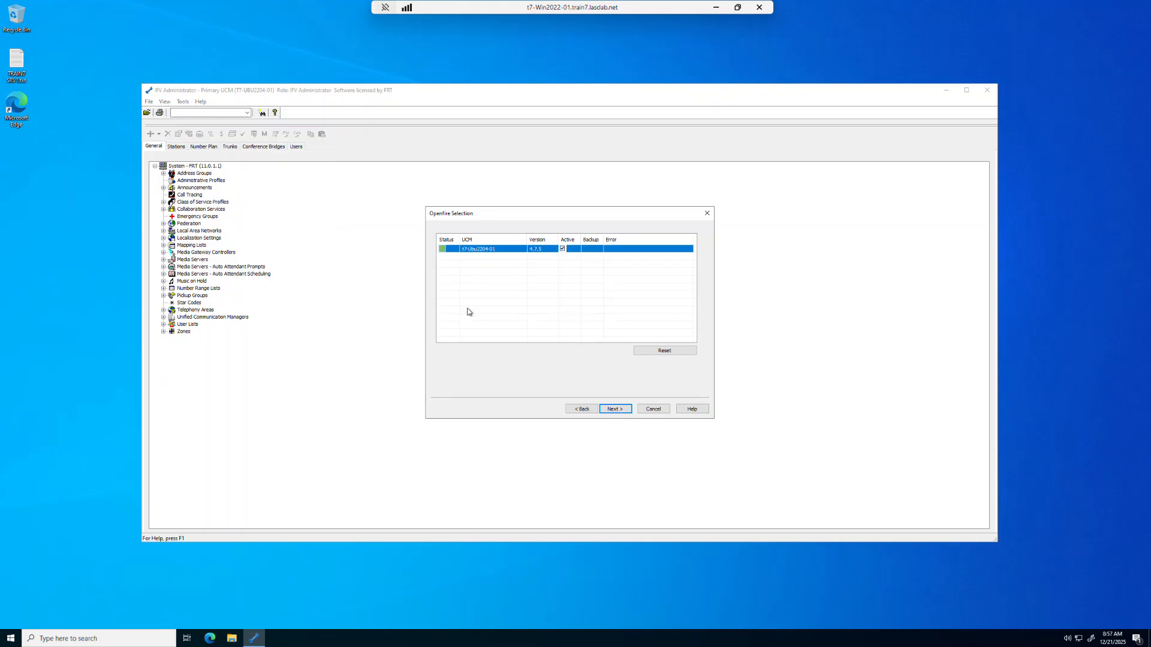
left_click(617, 410)
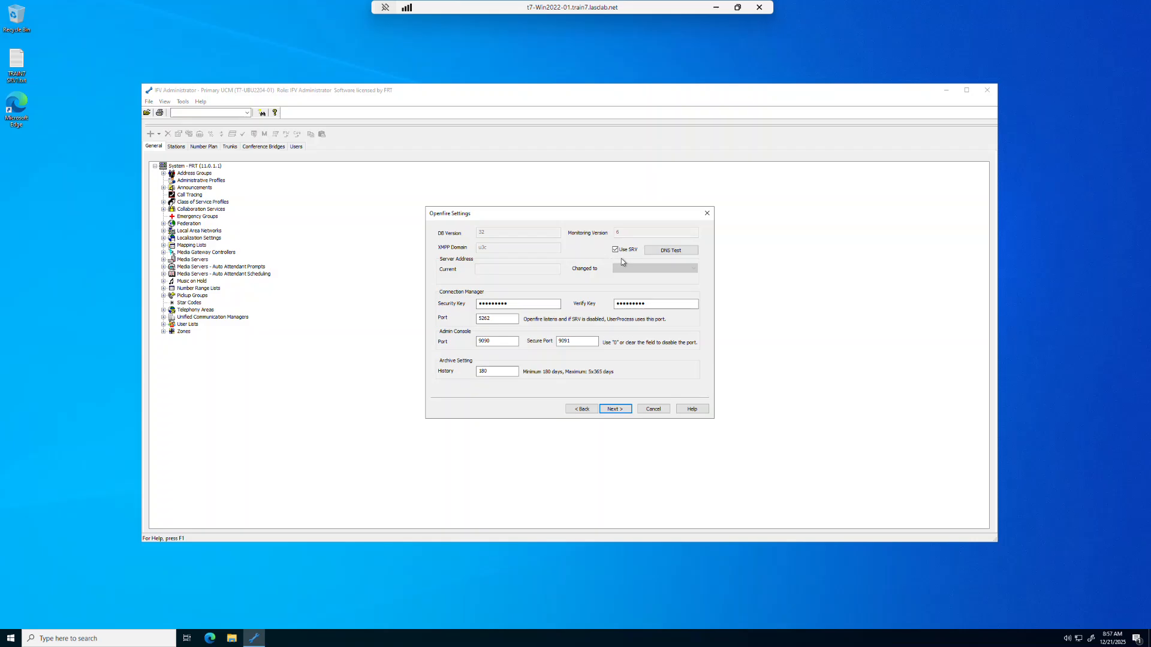
Turn off Use SRV and set the Openfire server address to T7-UBU2204-01, then continue
left_click(616, 249)
left_click(693, 269)
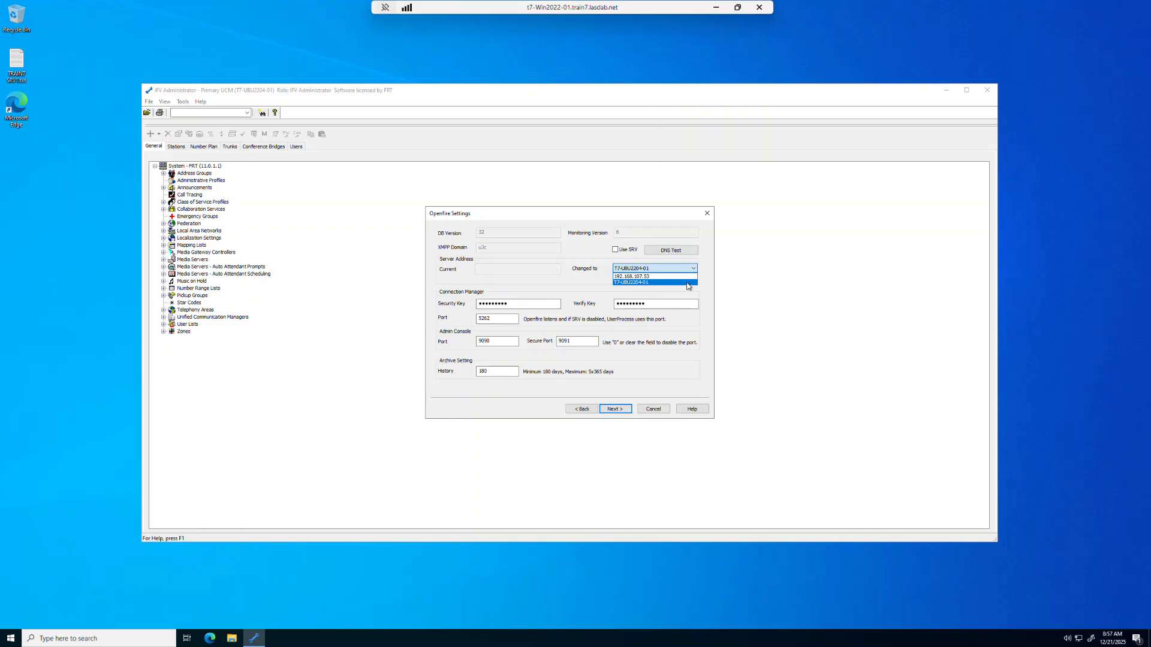
left_click(688, 284)
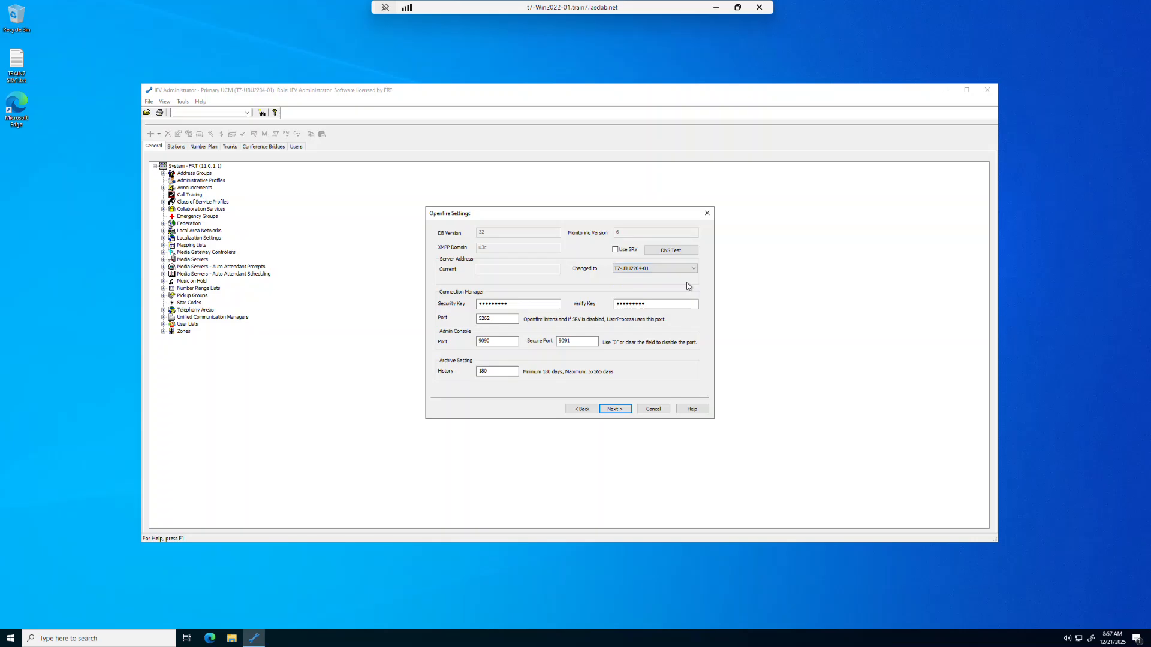
left_click(510, 304)
left_click(615, 410)
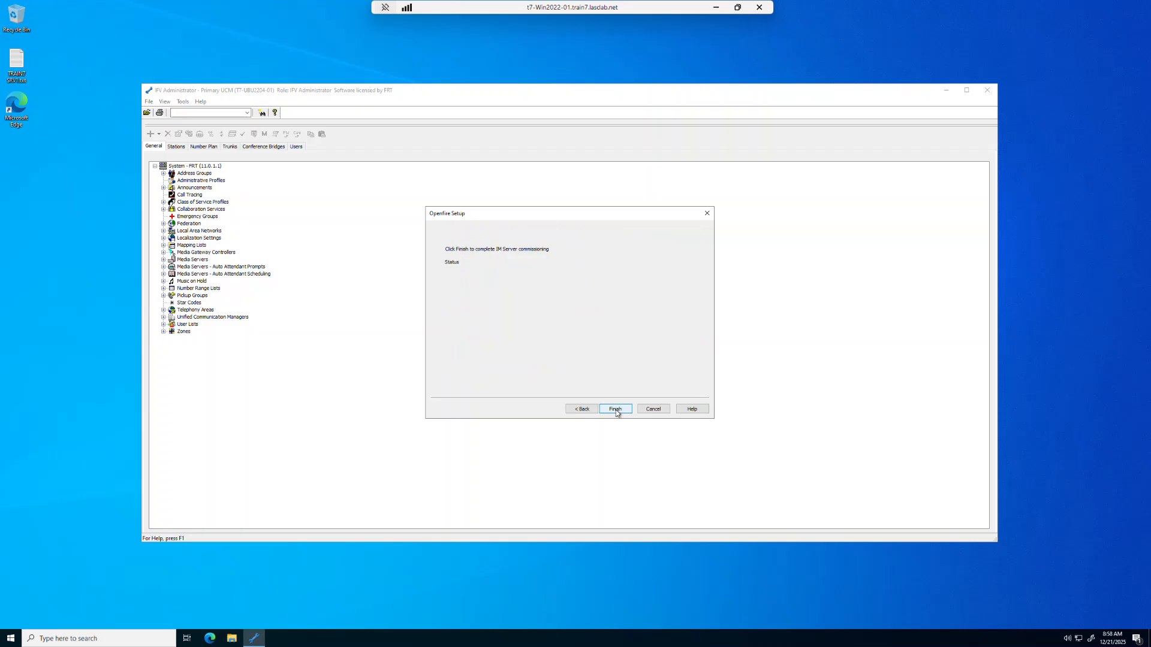
Finish the IM server commissioning, agreeing to restart the User Process
left_click(615, 410)
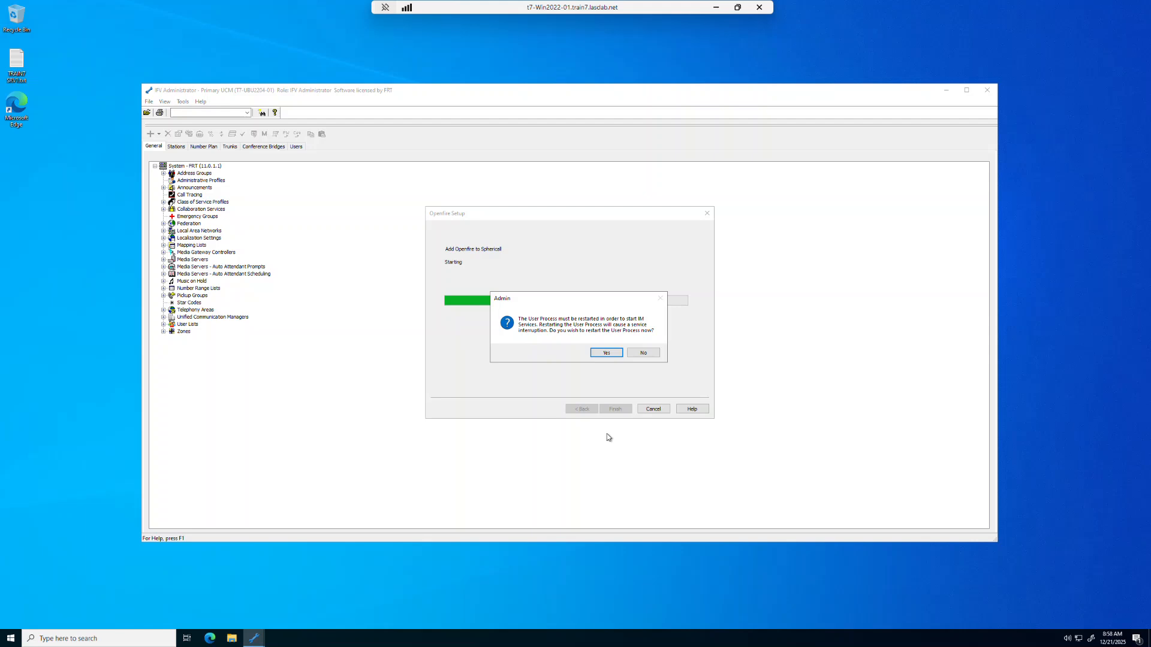
left_click(606, 354)
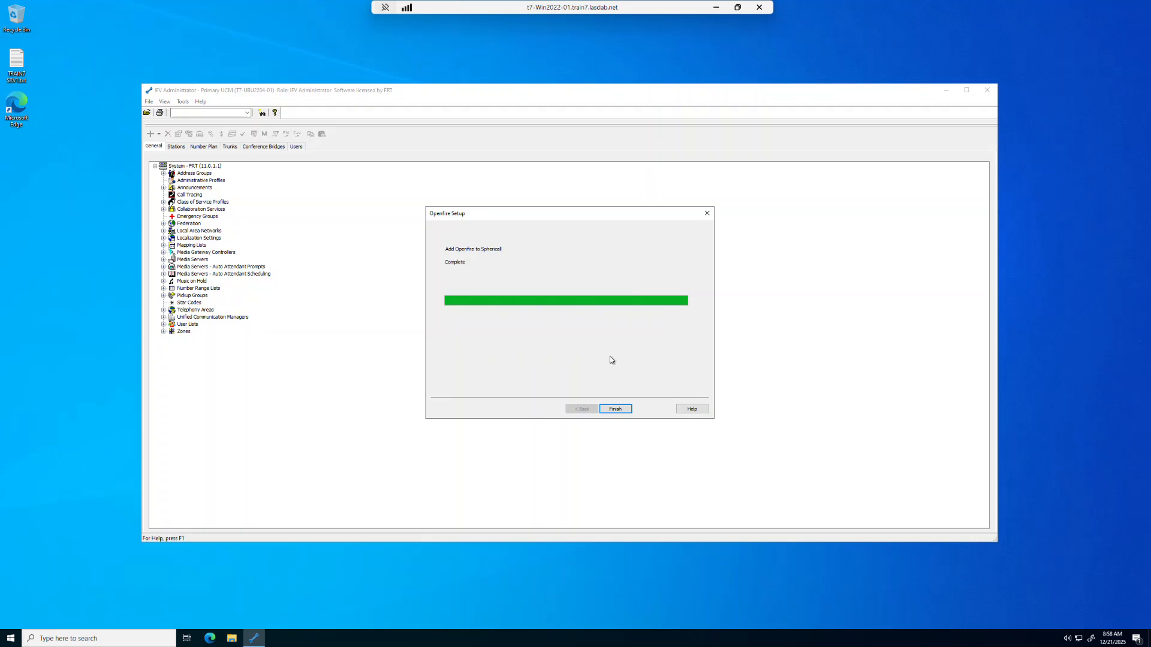
left_click(618, 411)
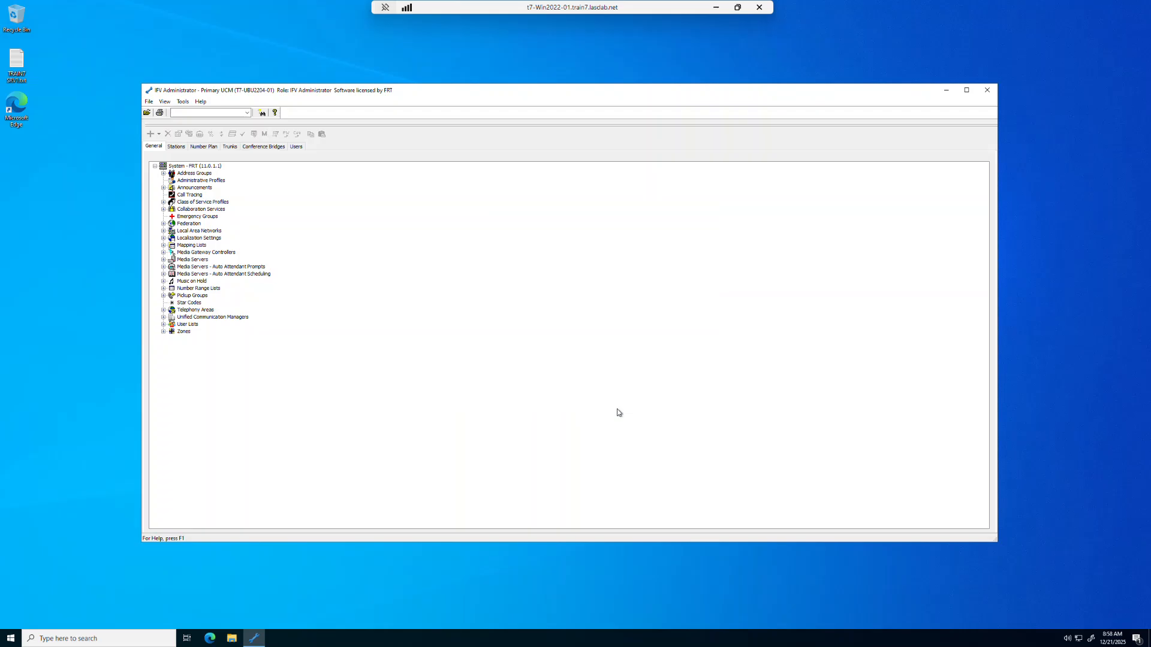
Open the IM Server Admin Console from the system properties' IM Server settings, dismissing the connection alert
left_click(186, 168)
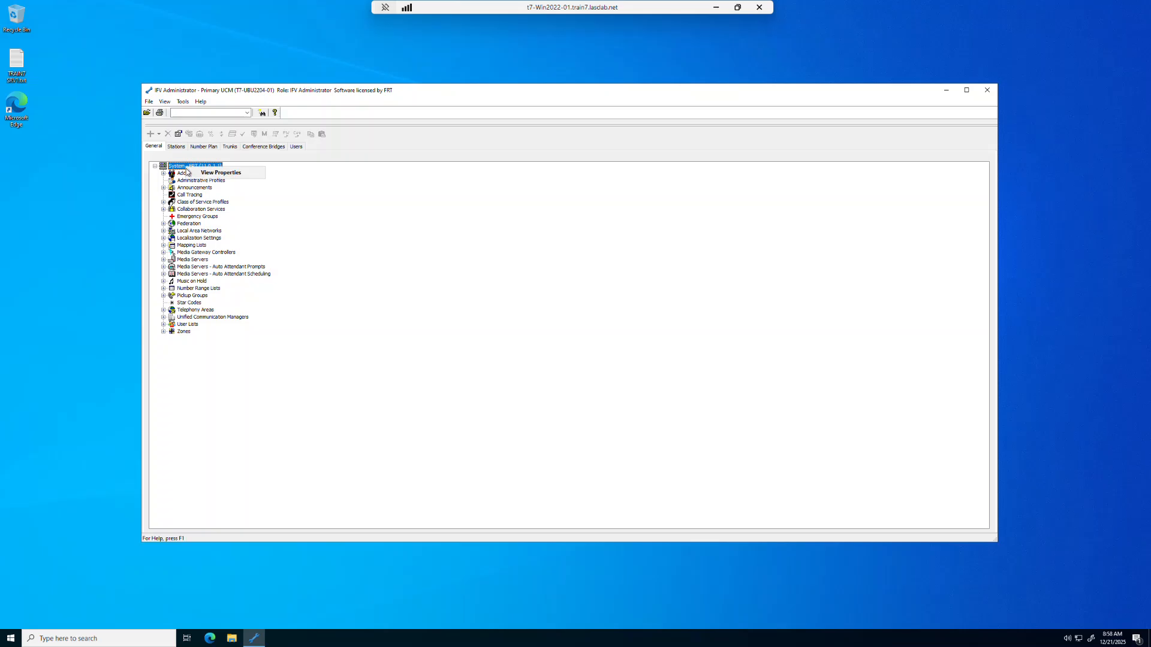
double_click(186, 169)
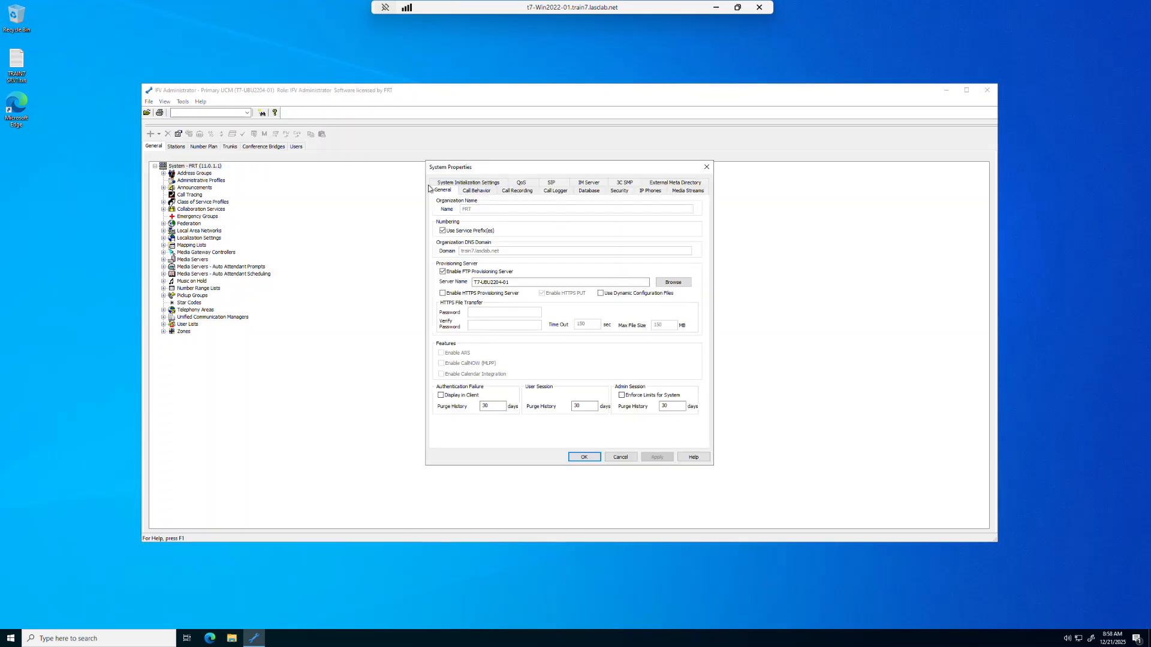
left_click(594, 184)
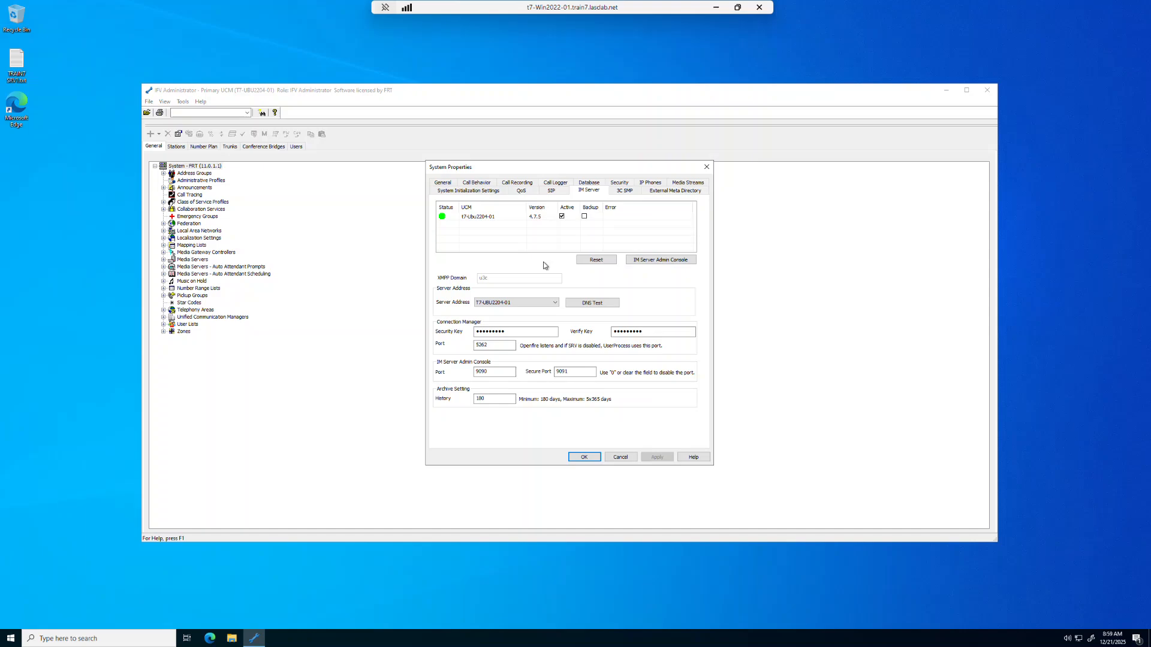
left_click(660, 261)
left_click(659, 261)
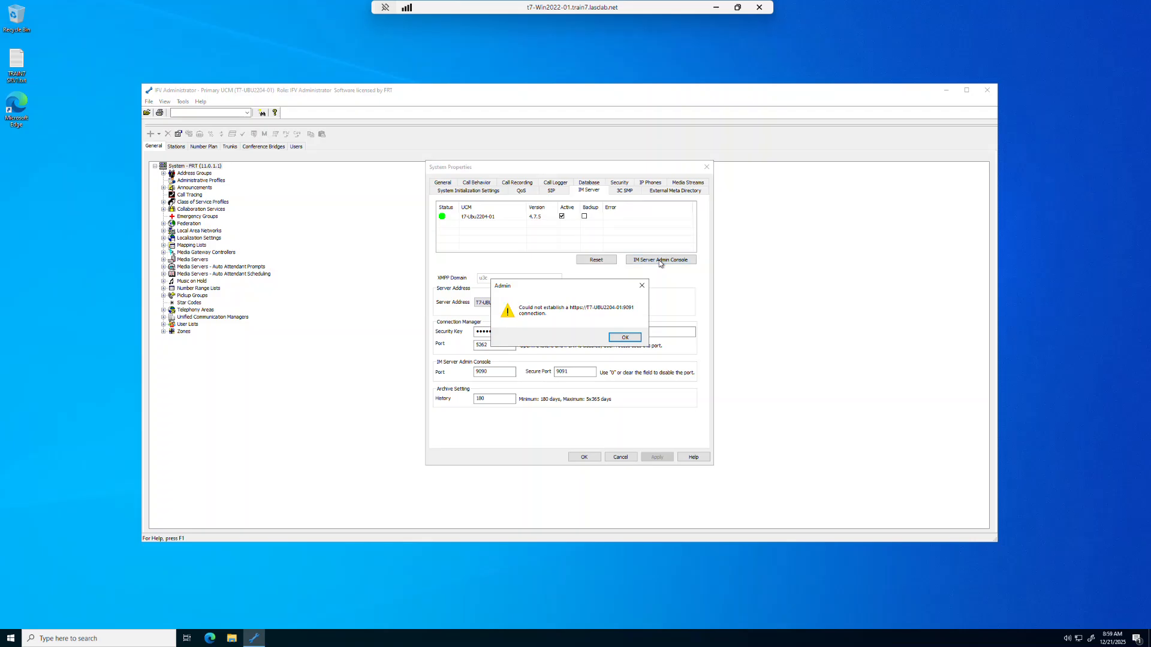
left_click(626, 340)
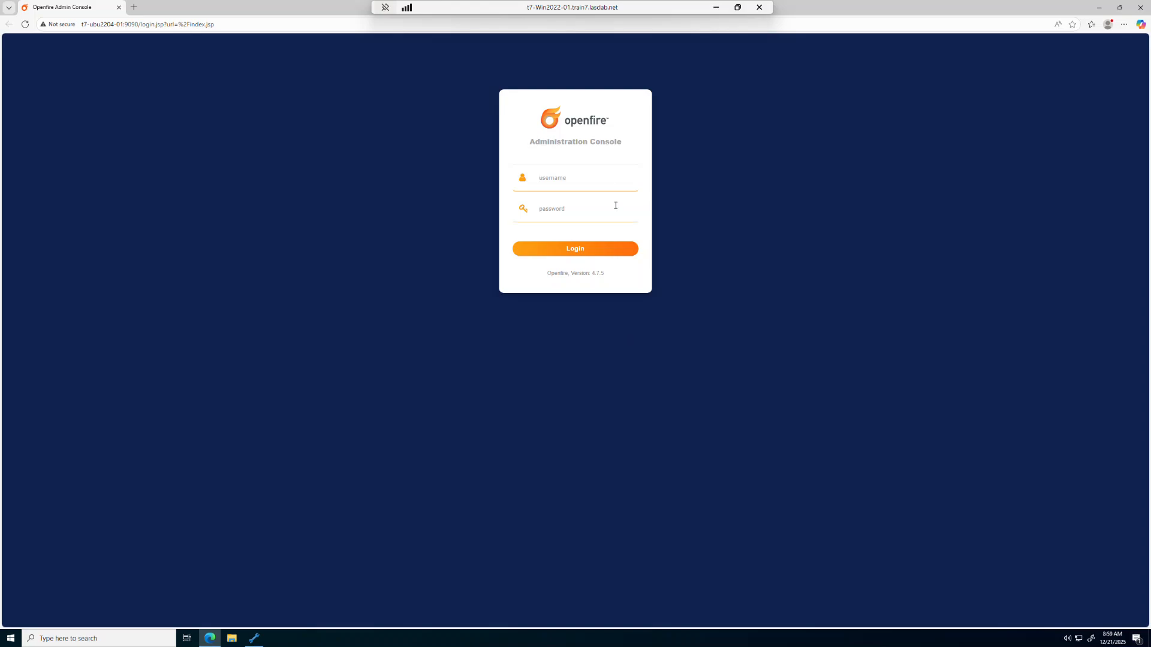
Log in to the Openfire Administration Console as admin with the admin password, declining to save the password
type("admin")
key("Tab")
type("adm")
left_click(575, 254)
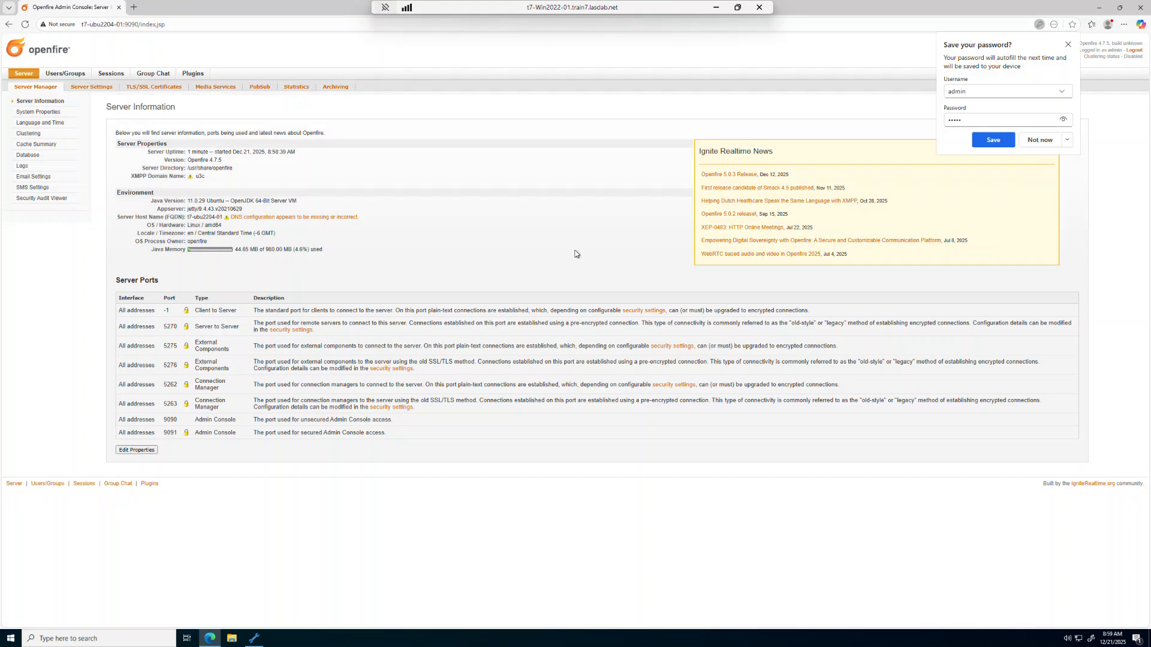
left_click(1067, 44)
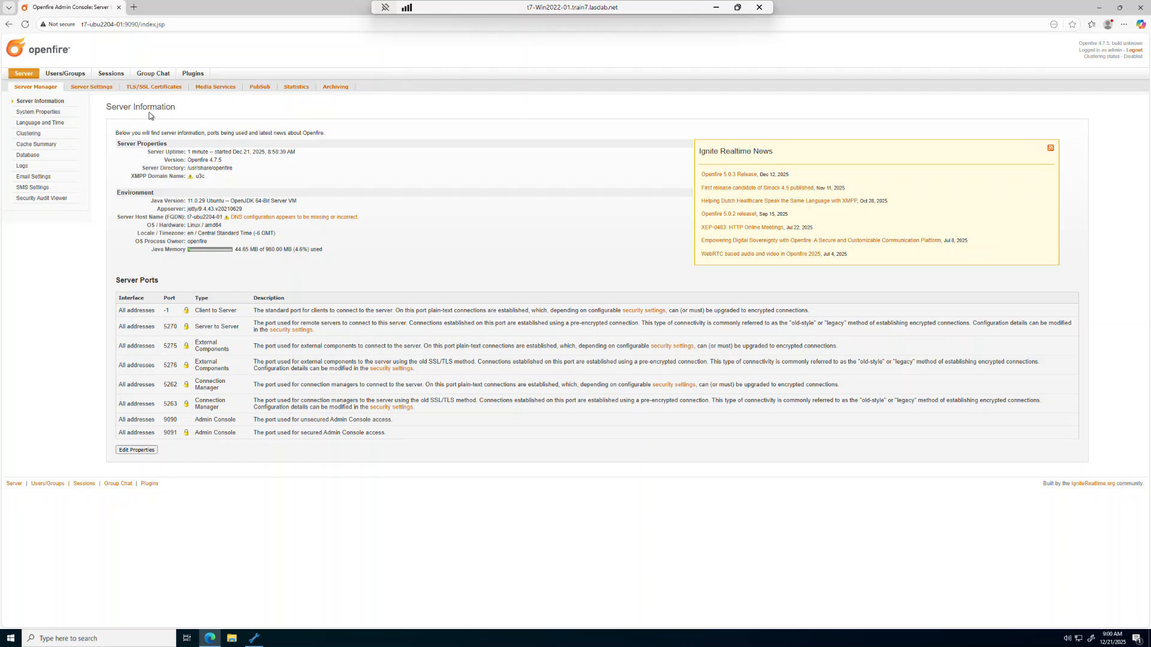
Review the Connection Manager settings under the console's Server Settings
left_click(93, 87)
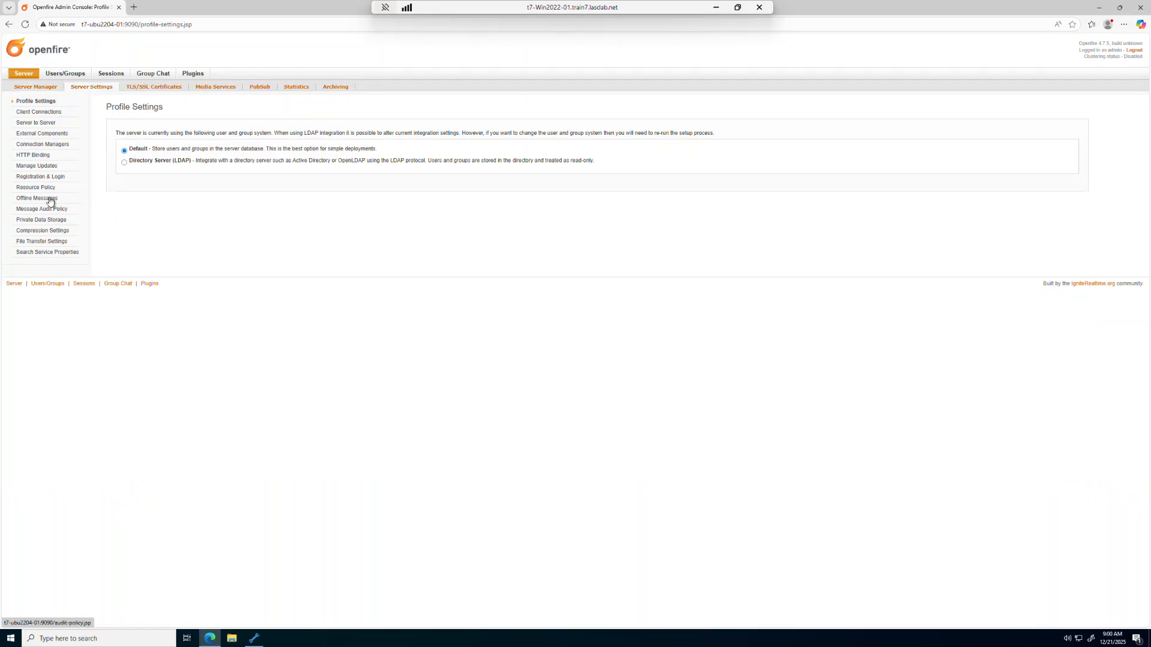
left_click(35, 145)
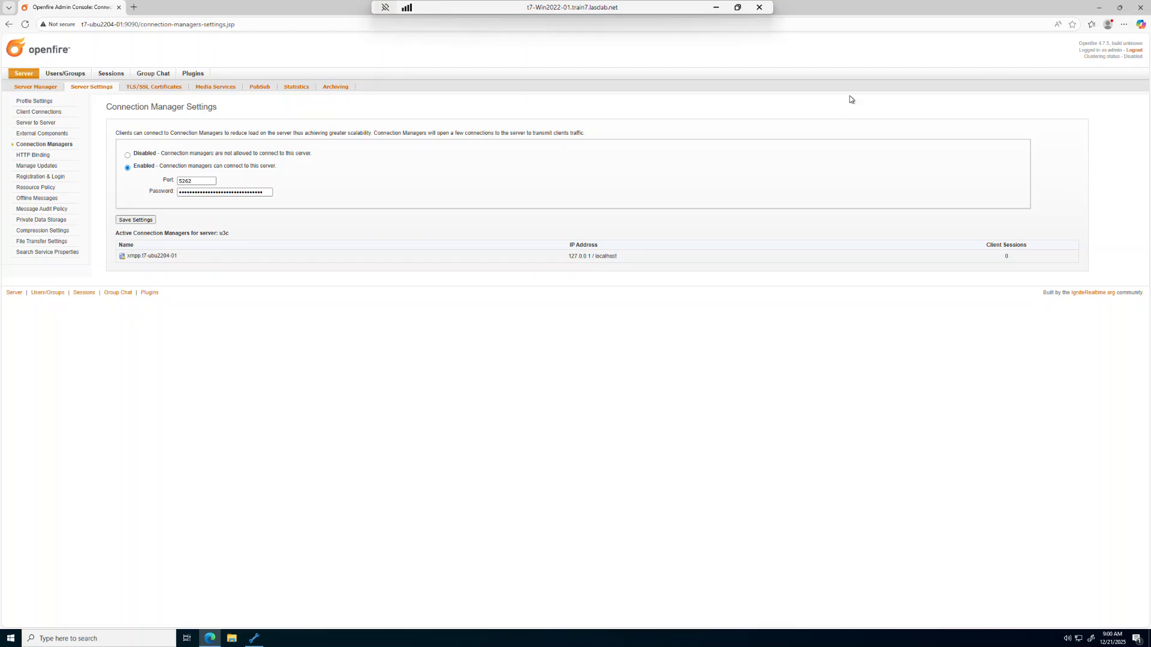
Log out of the Openfire console, close the browser, and accept the System Properties dialog
left_click(1134, 51)
left_click(1136, 11)
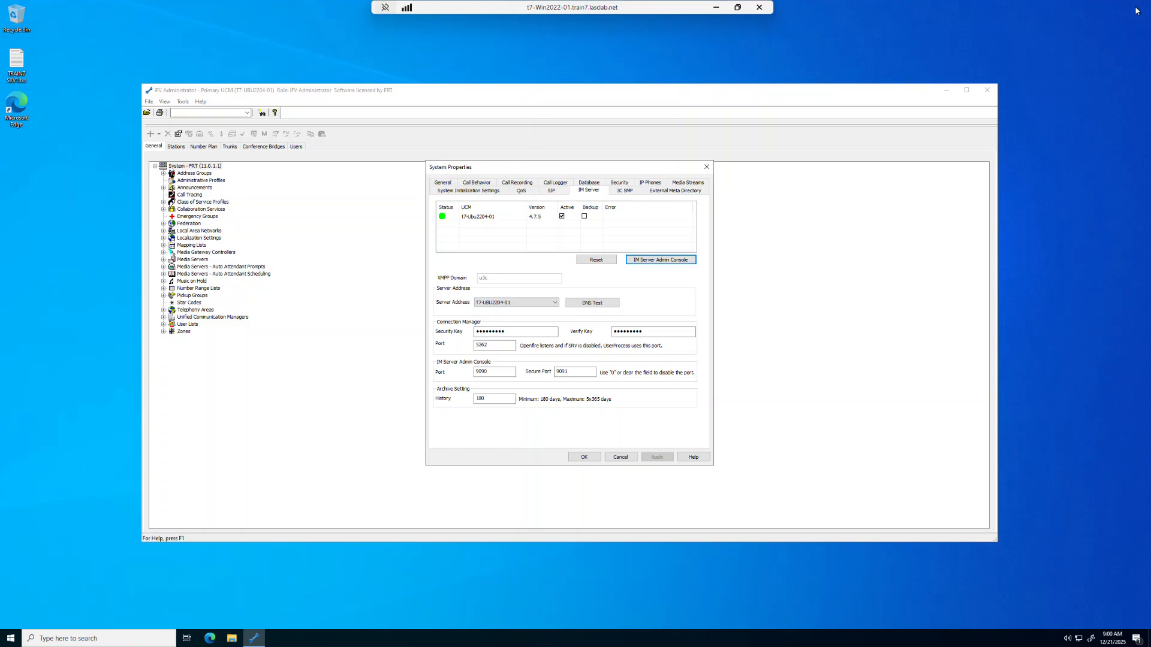
left_click(583, 457)
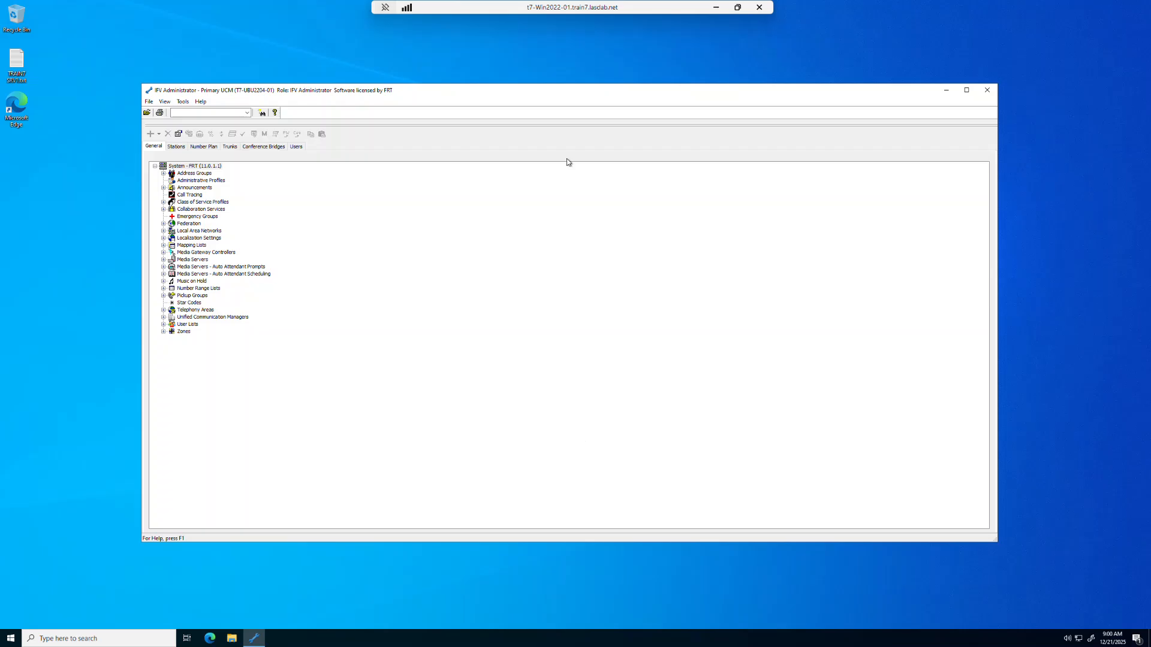
Show the users list and expand both user groups
left_click(297, 148)
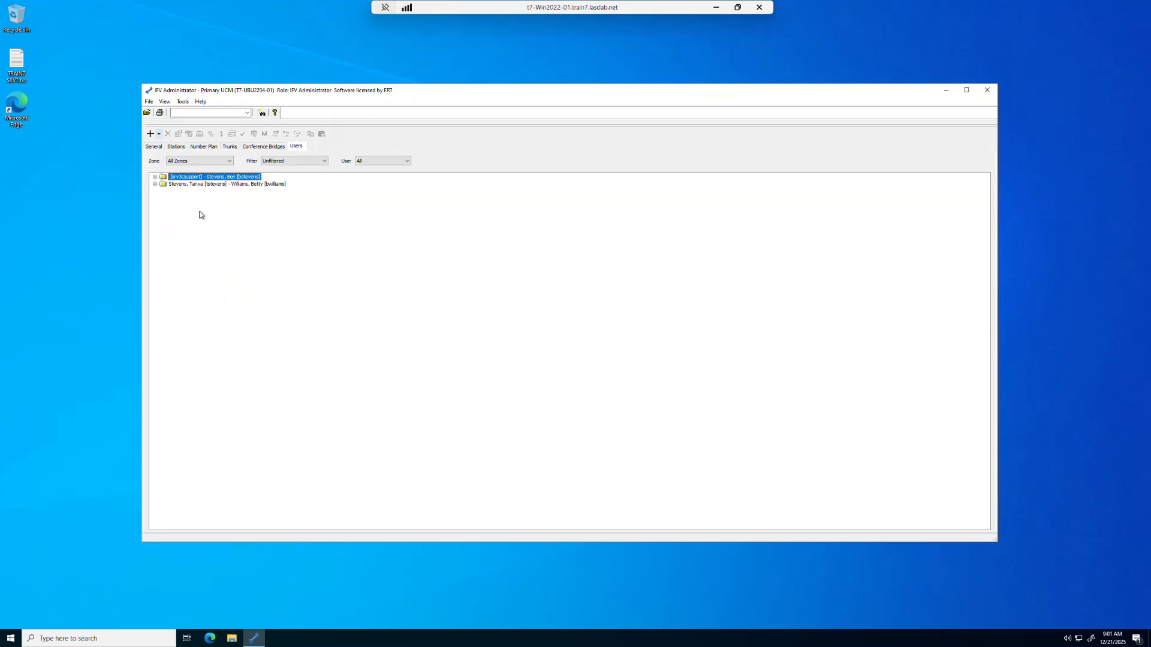
left_click(154, 177)
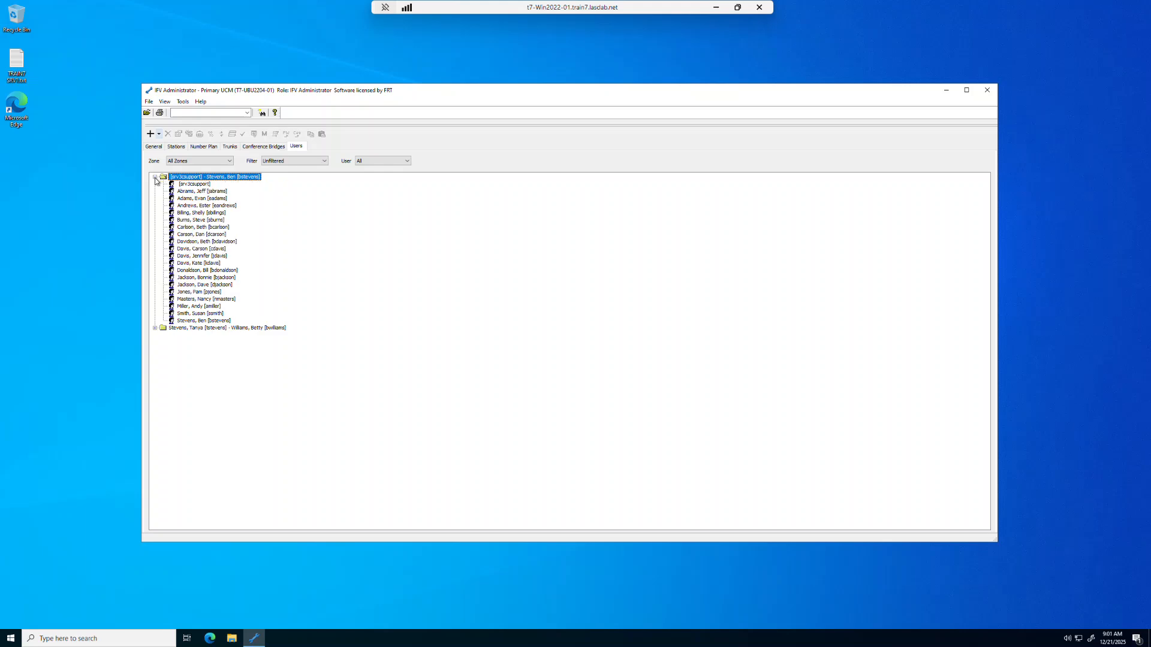
left_click(154, 328)
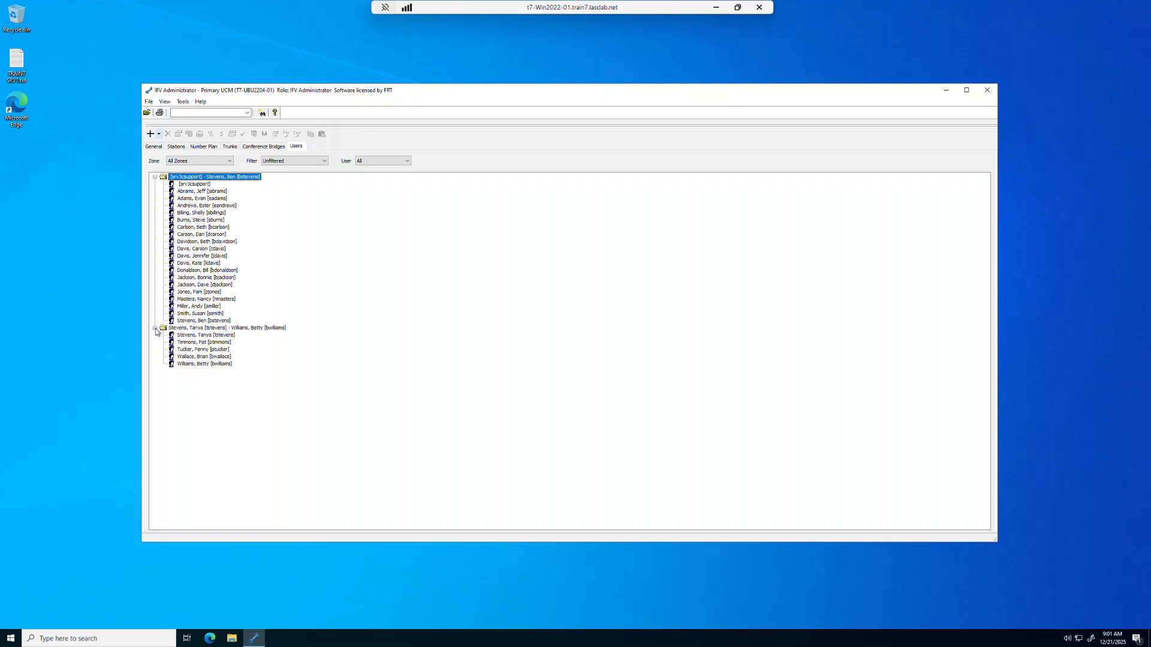
Select all users in both groups, open their shared properties, enable User Centric, confirm the forwarding change, and apply
left_click(196, 192)
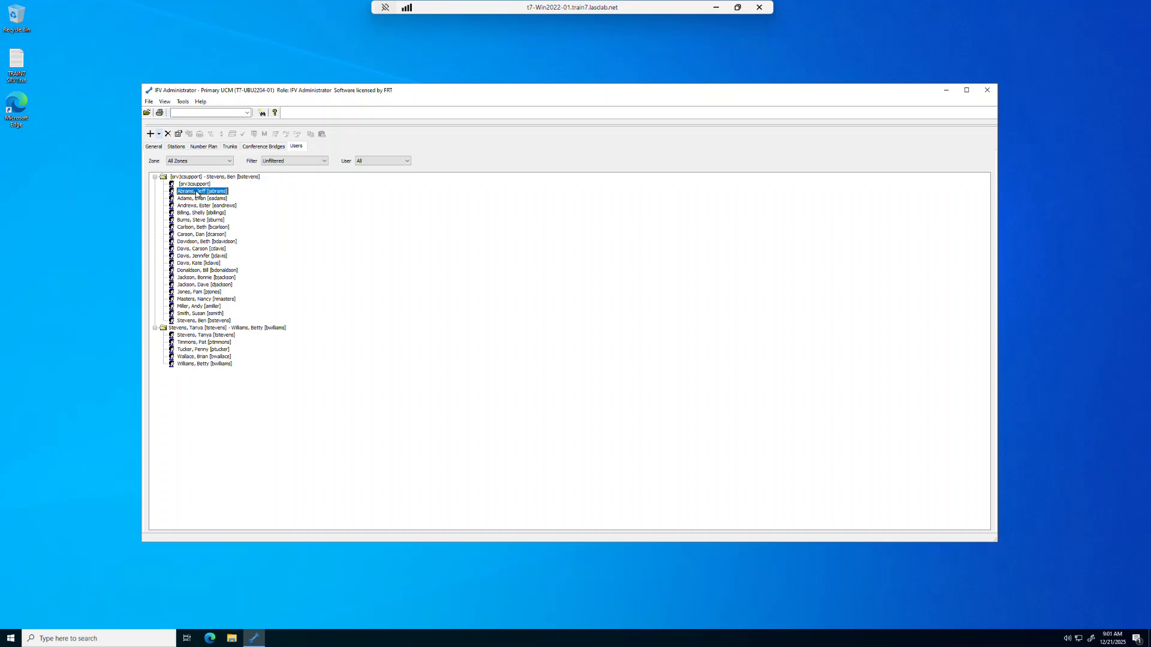
key("shift+Down")
key("shift+Down")
key("shift+Down")
key("shift+Down")
key("shift+Down")
key("shift+Down")
key("shift+Down")
key("shift+Down")
key("shift+Down")
key("shift+Down")
key("shift+Down")
key("shift+Down")
key("shift+Down")
key("shift+Down")
key("shift+Down")
key("shift+Down")
key("shift+Down")
key("shift+Down")
key("shift+Down")
key("shift+Down")
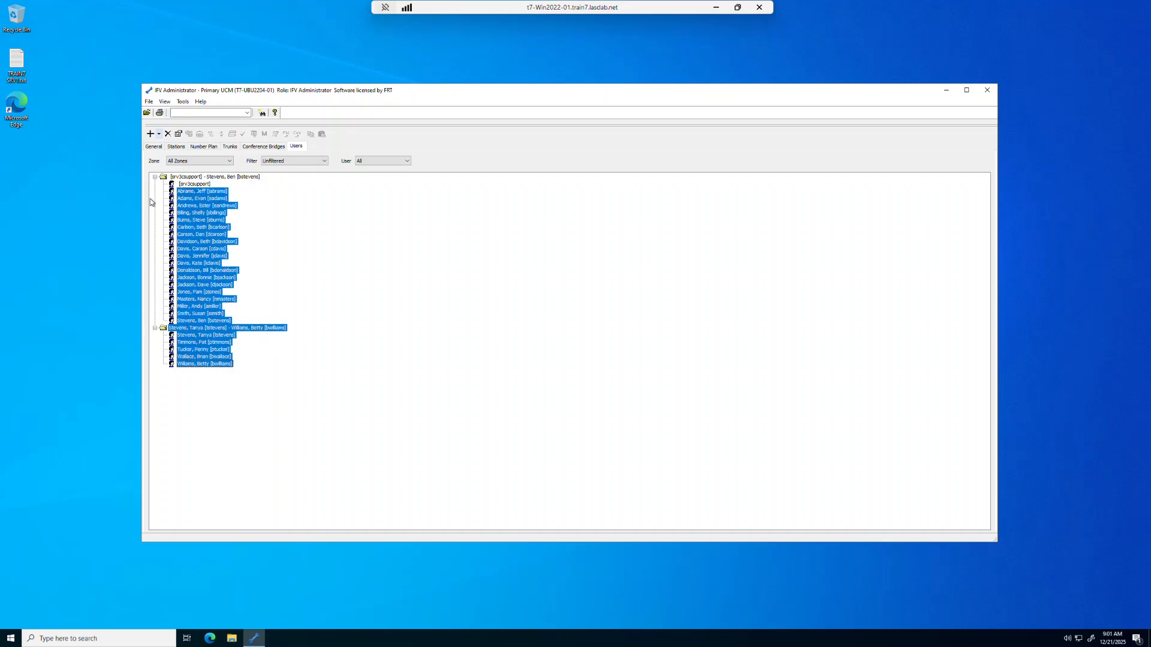
right_click(190, 245)
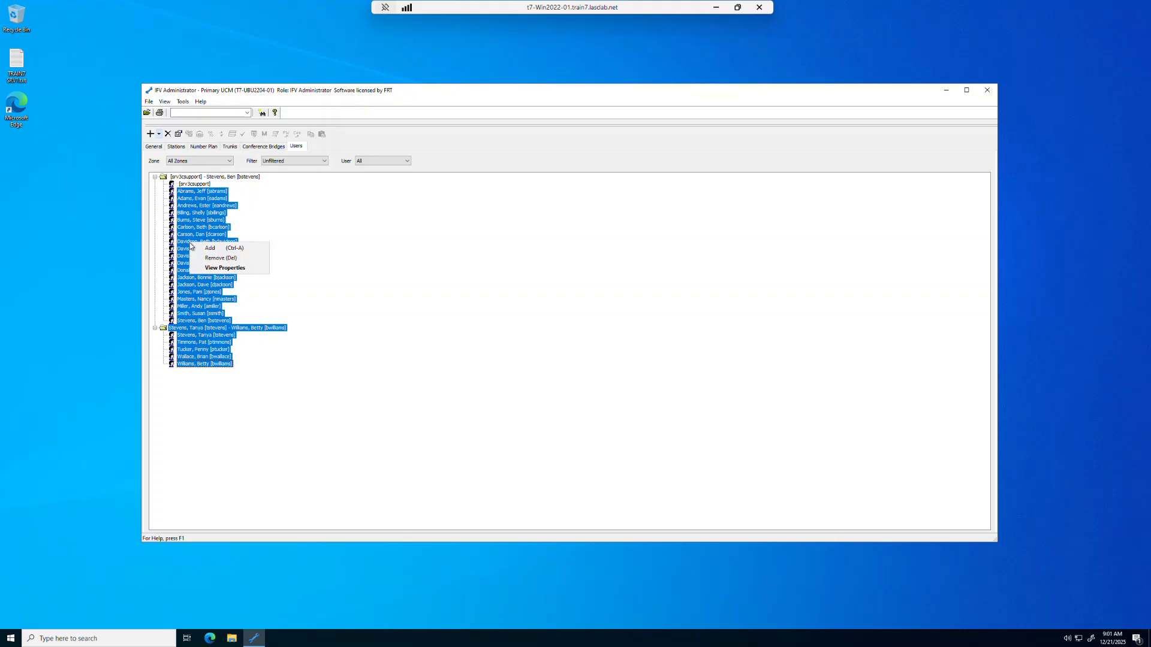
left_click(199, 269)
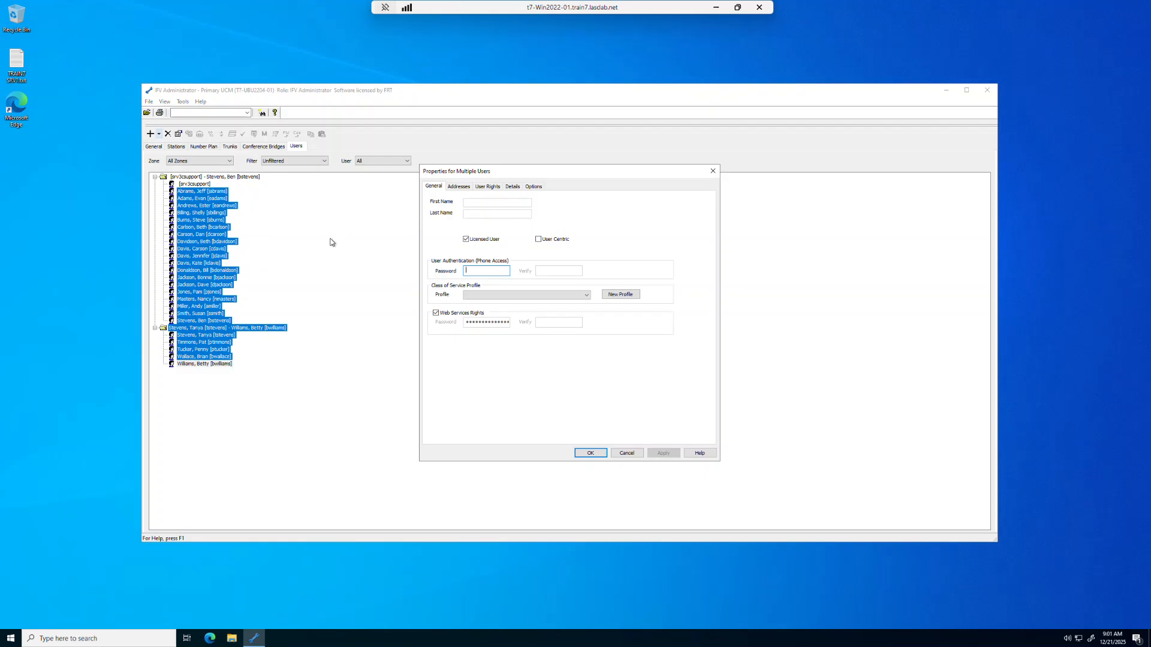
left_click(538, 240)
left_click(663, 454)
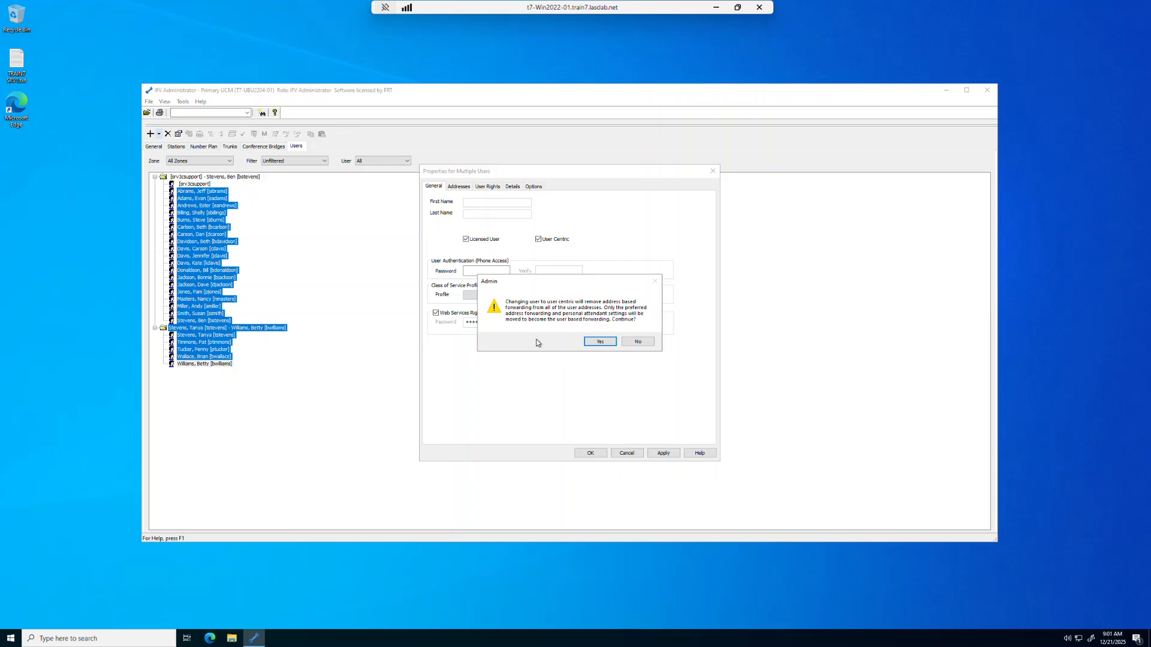
left_click(602, 341)
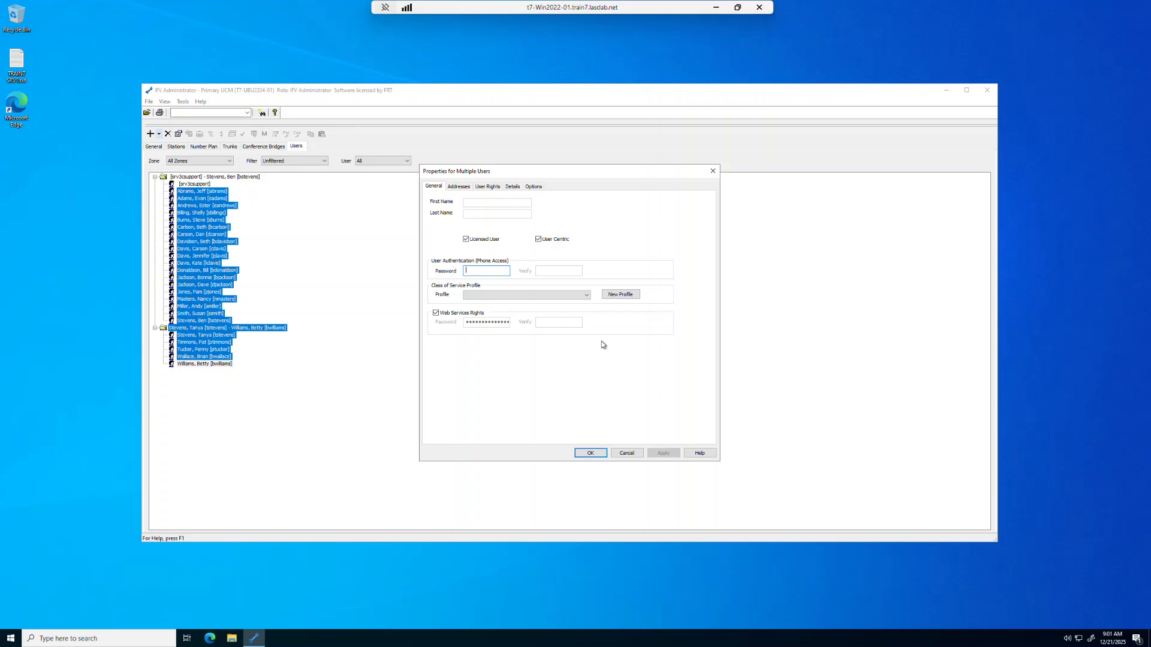
left_click(589, 453)
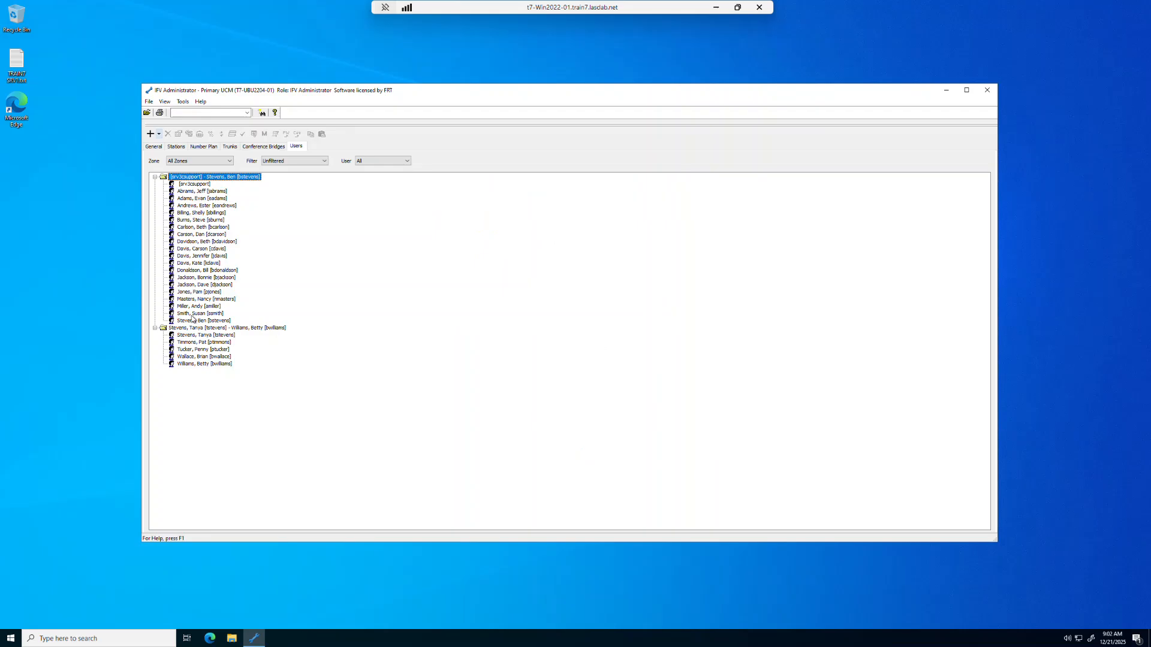
Open a single user's properties and review the User Groups, Forwarding and Addresses tabs before closing it
double_click(196, 299)
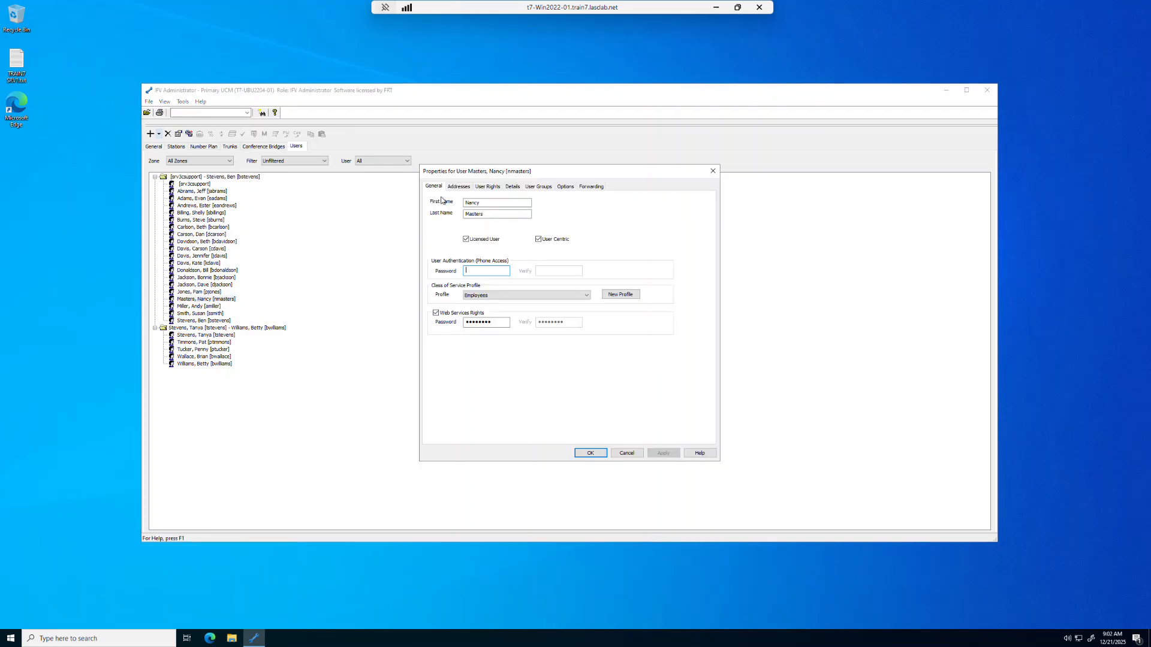
left_click(543, 187)
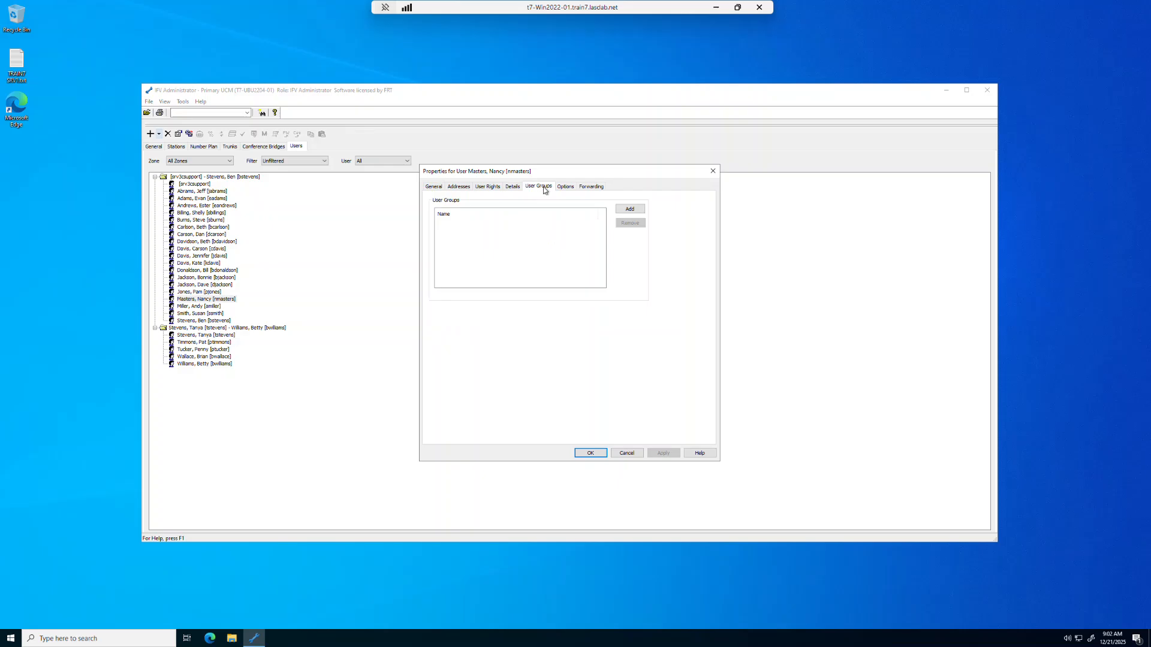
left_click(595, 188)
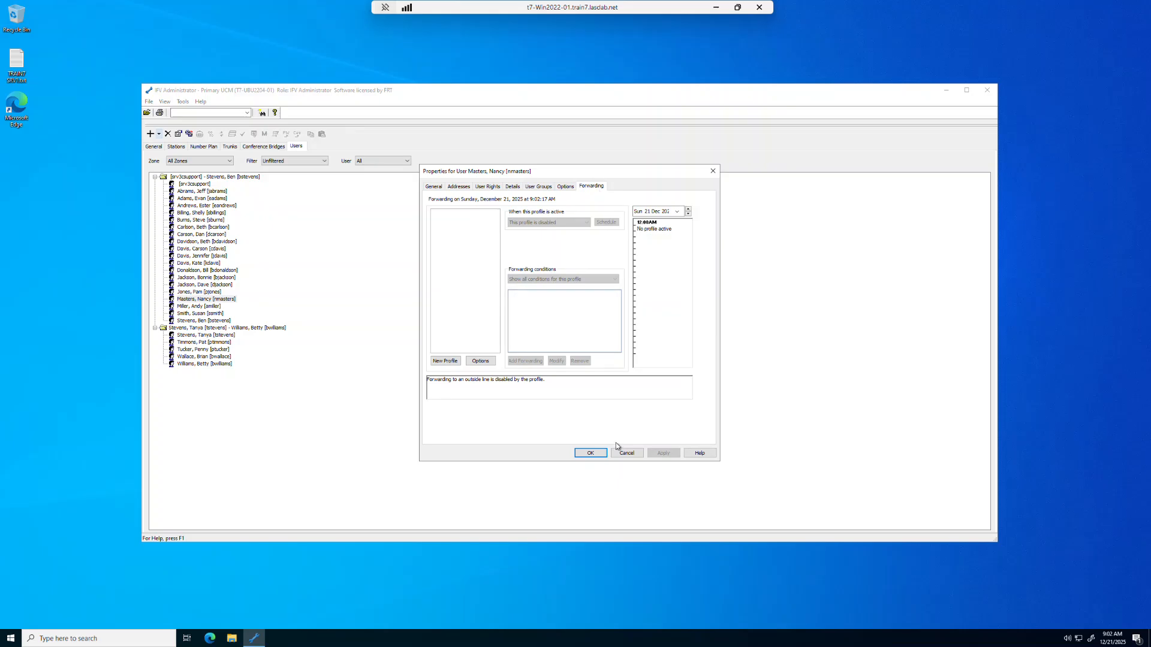
left_click(457, 186)
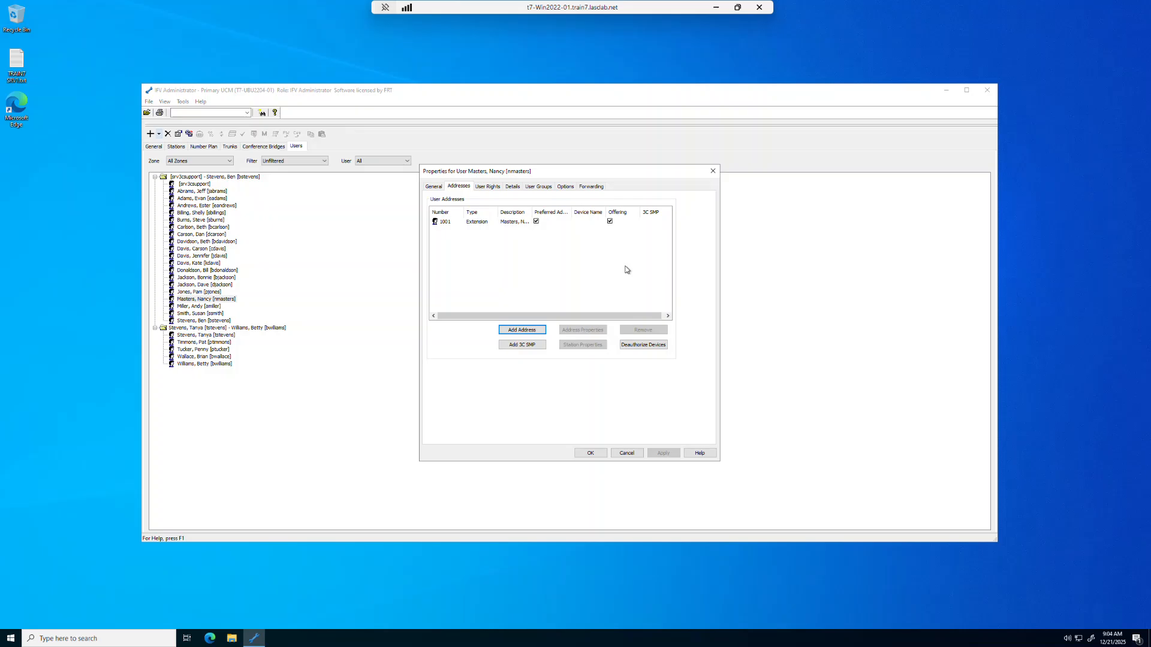
left_click(588, 455)
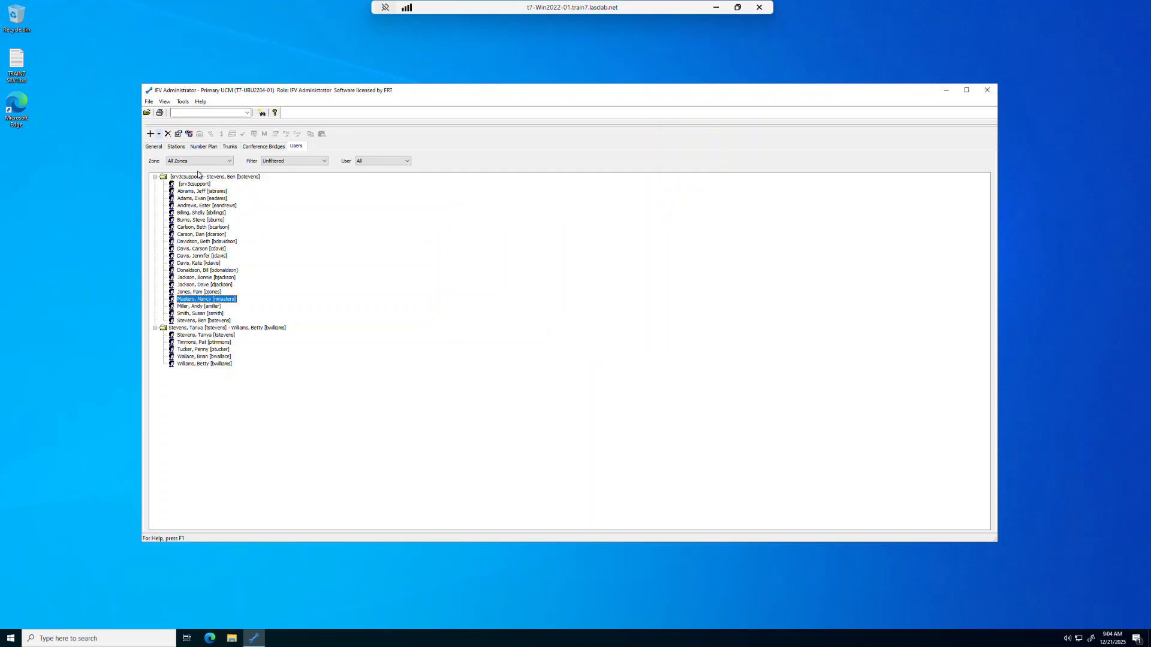
Add a new user group named Chicago under User Lists and start adding members to it
left_click(153, 147)
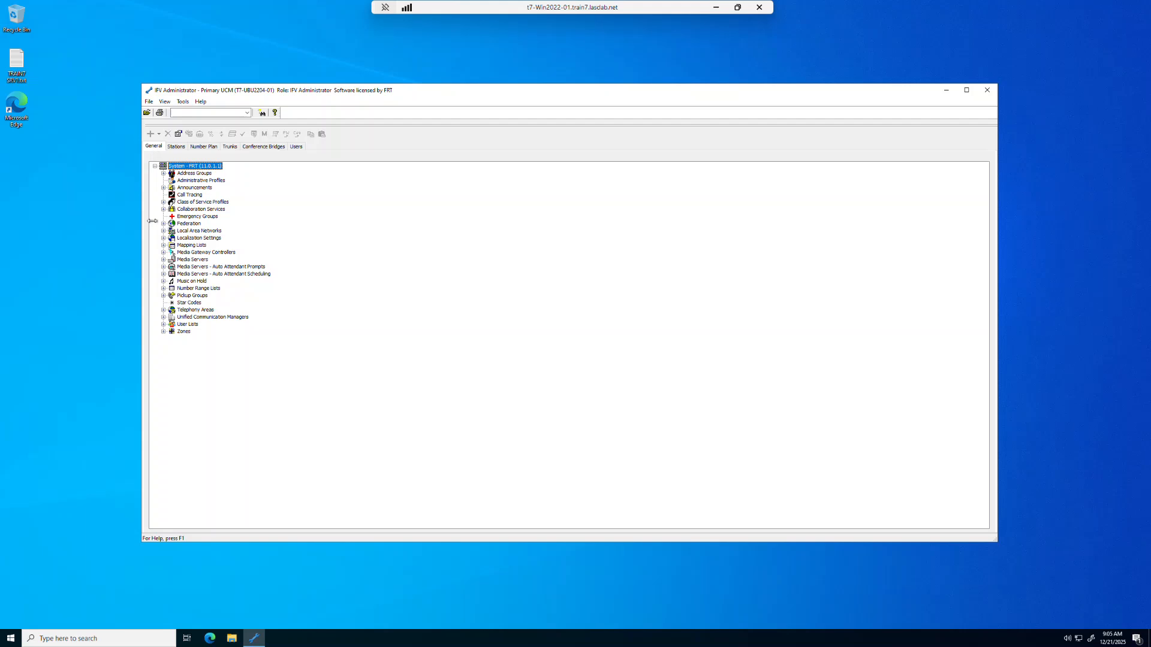
left_click(163, 325)
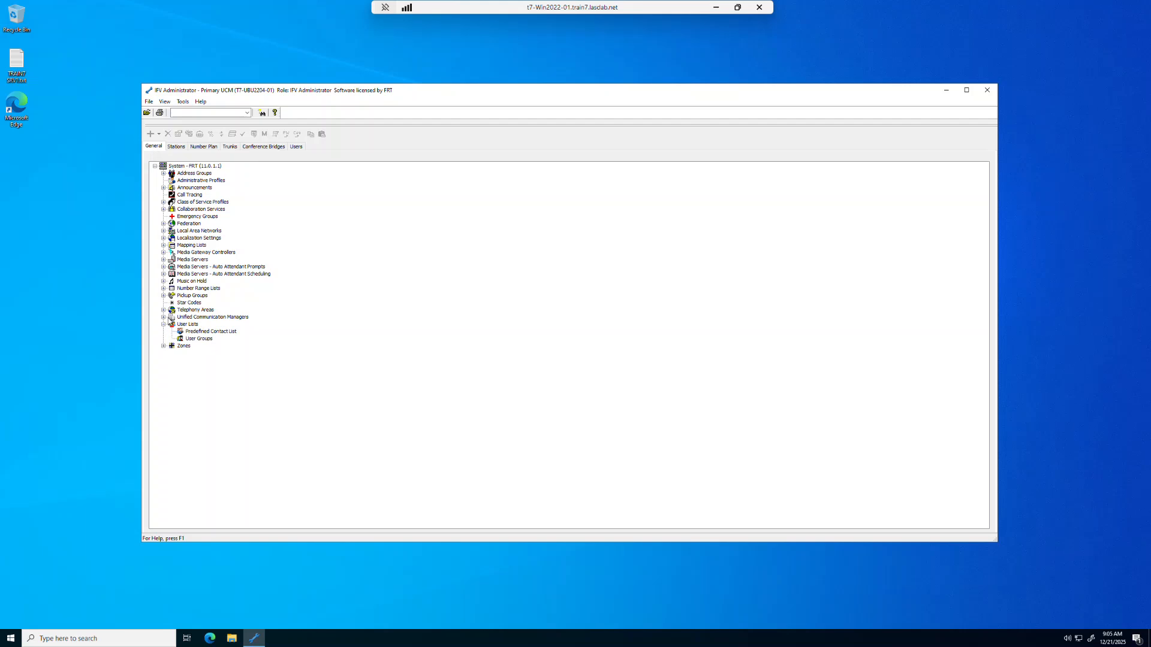
left_click(200, 339)
right_click(202, 343)
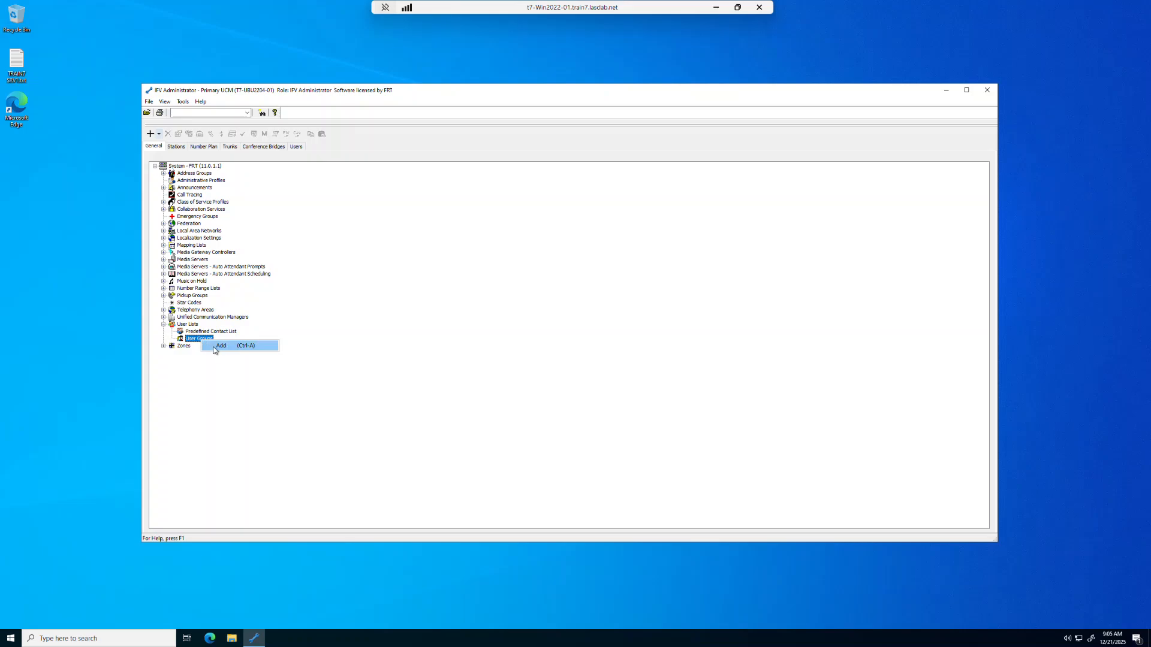
left_click(221, 346)
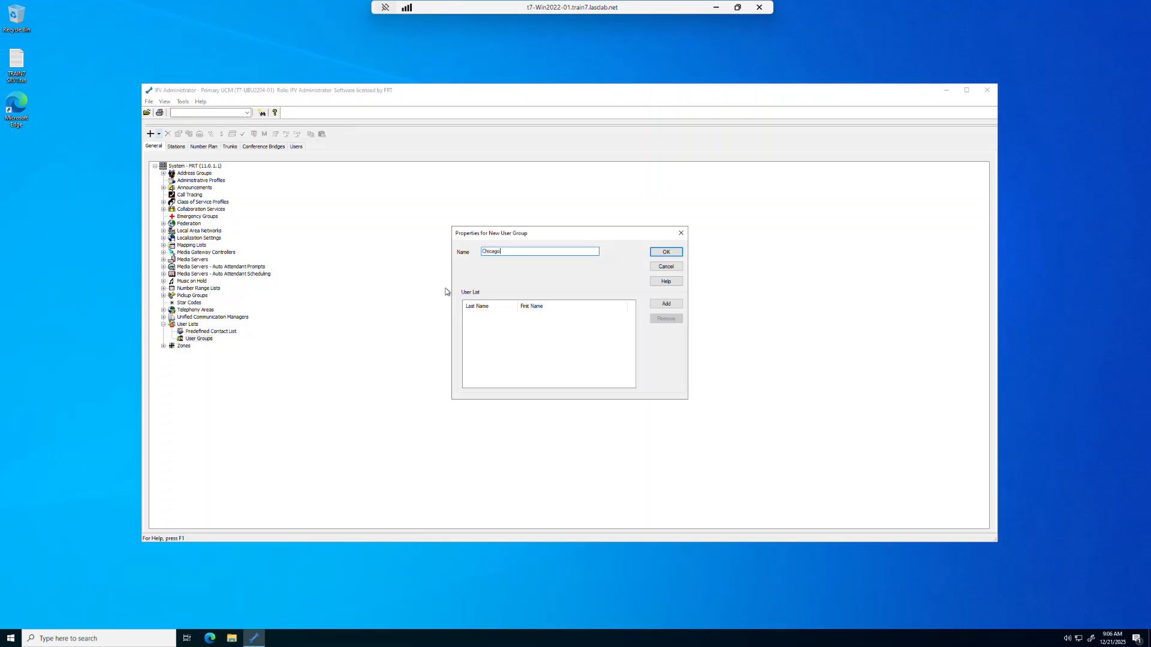
left_click(667, 305)
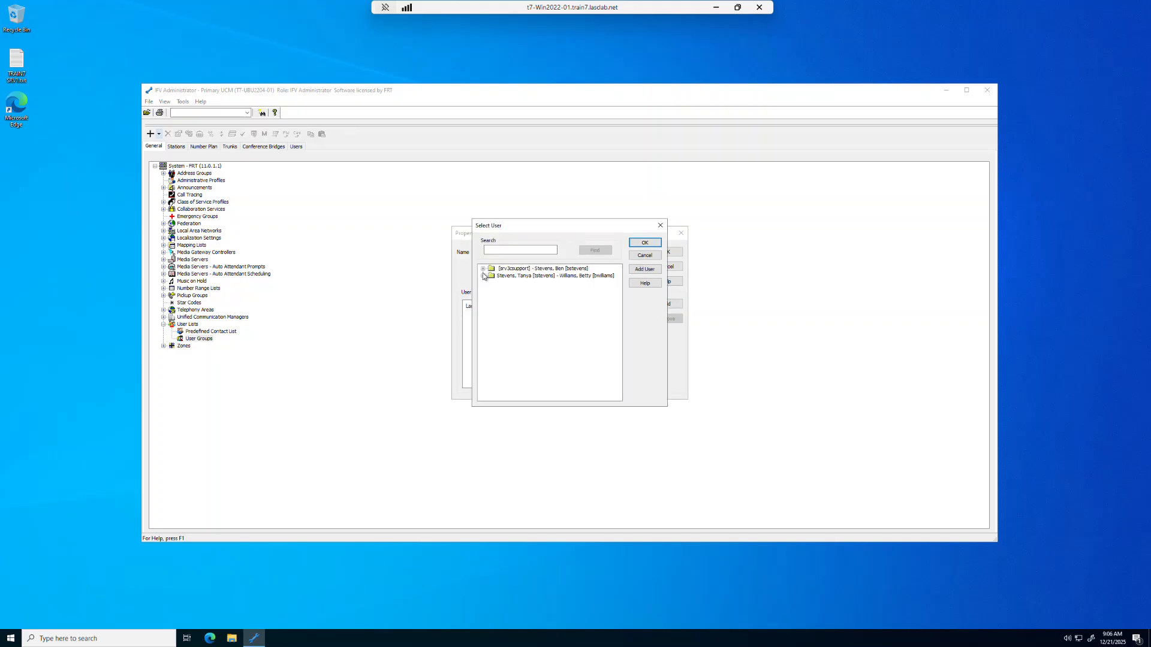
Expand both user groups in the Select User dialog and multi-select the first four Chicago members
left_click(483, 268)
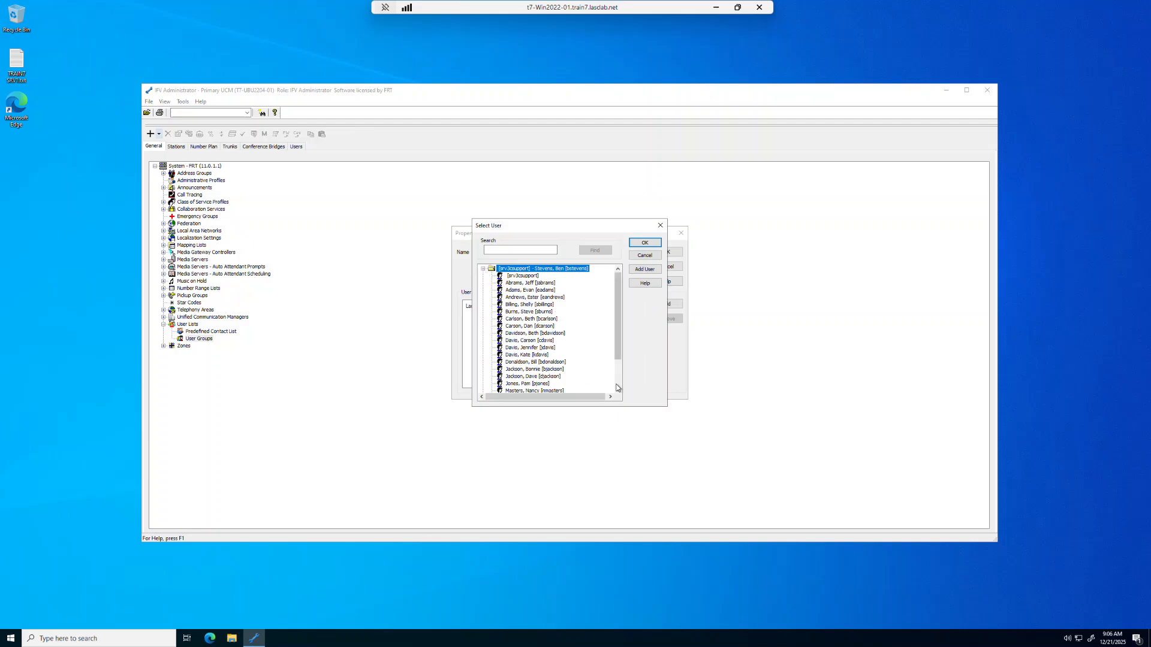
scroll(616, 386, "down", 2)
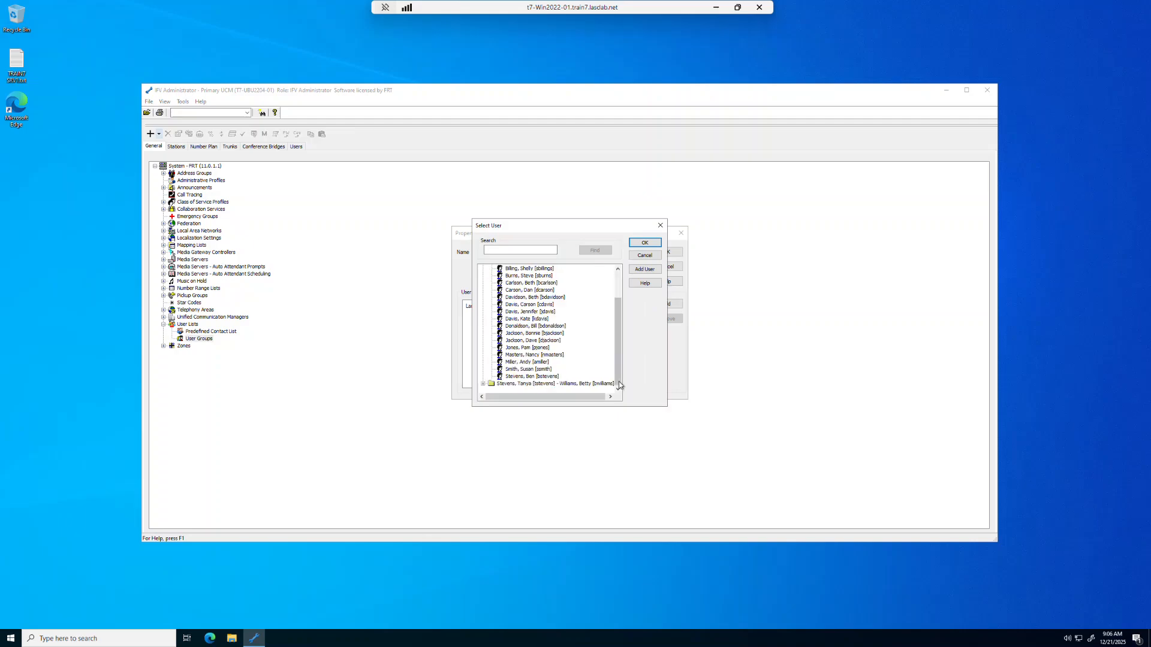
left_click(483, 383)
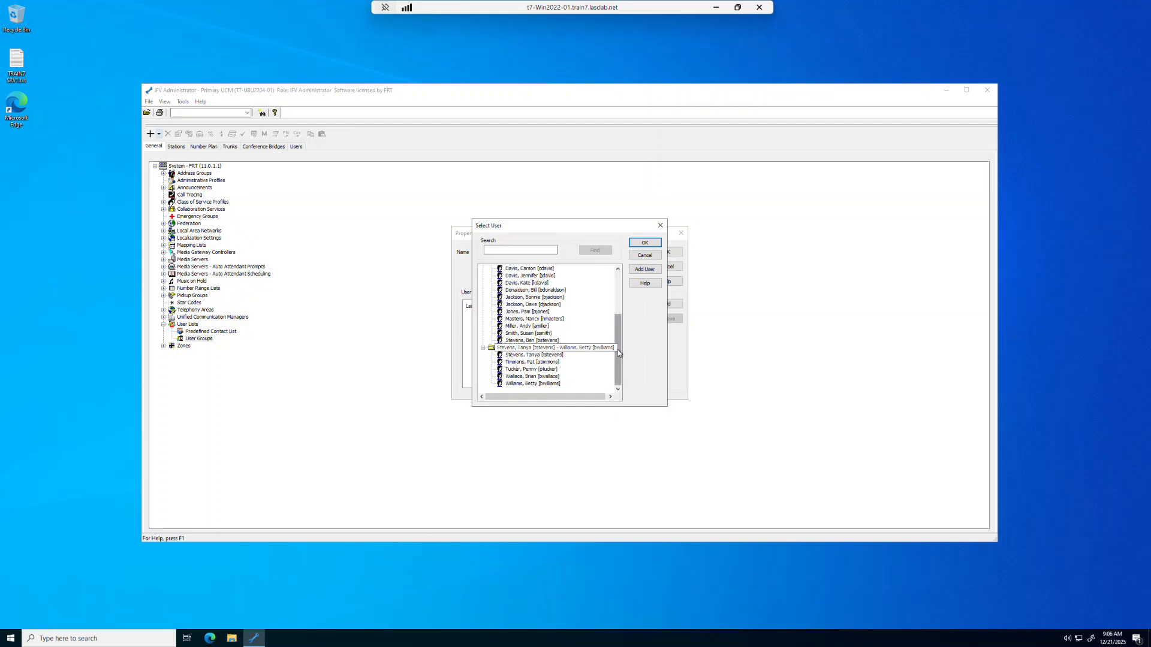
left_click_drag(618, 353, 623, 284)
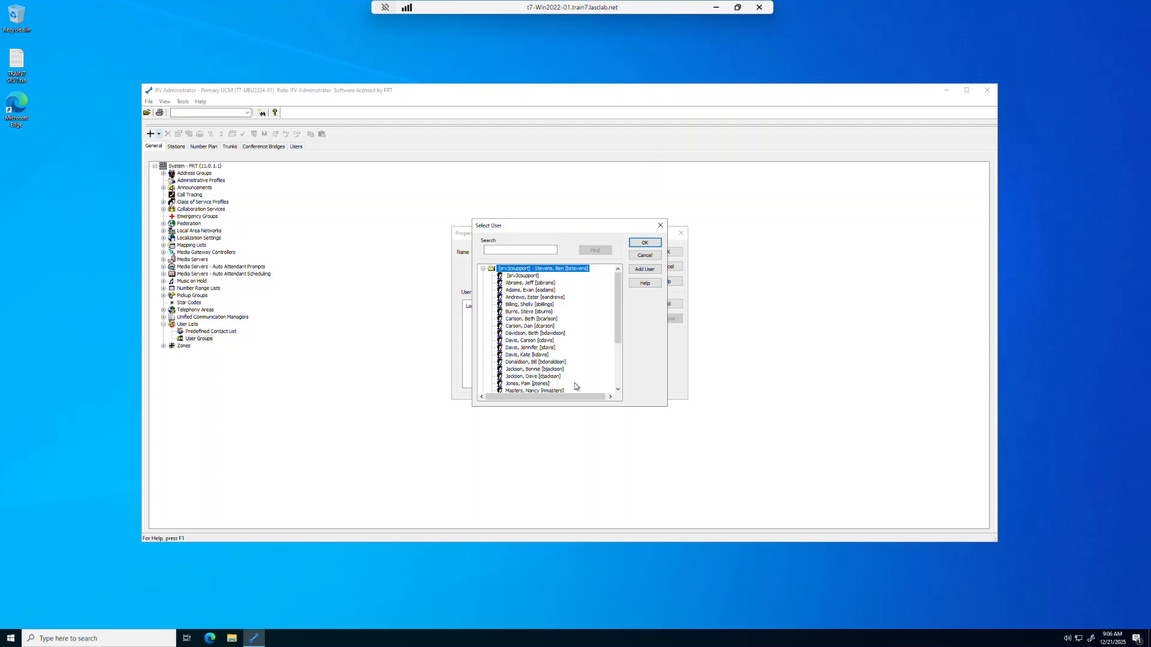
left_click(554, 391)
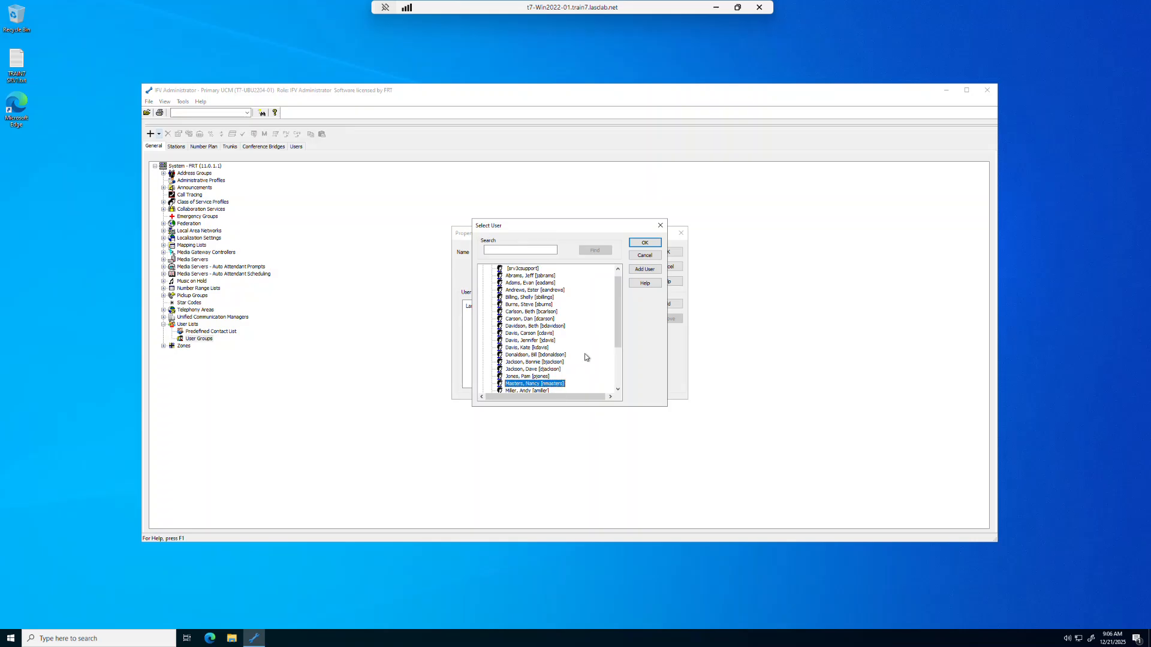
scroll(620, 340, "down", 3)
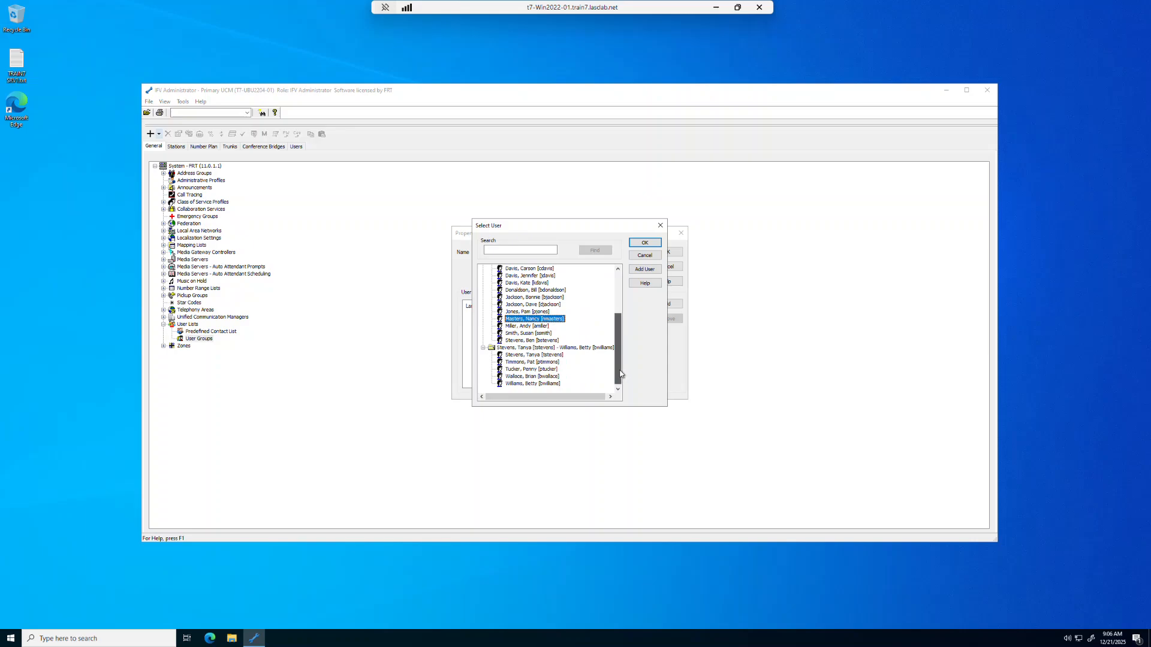
left_click(540, 326, "ctrl")
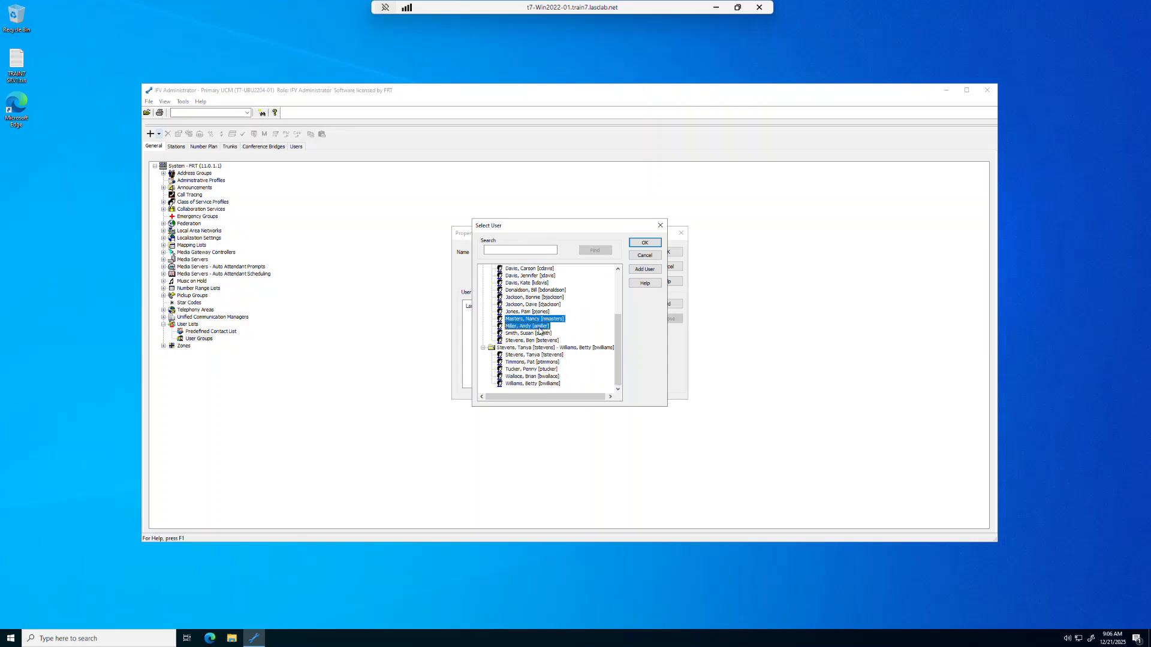
left_click(539, 333, "ctrl")
left_click(539, 305, "ctrl")
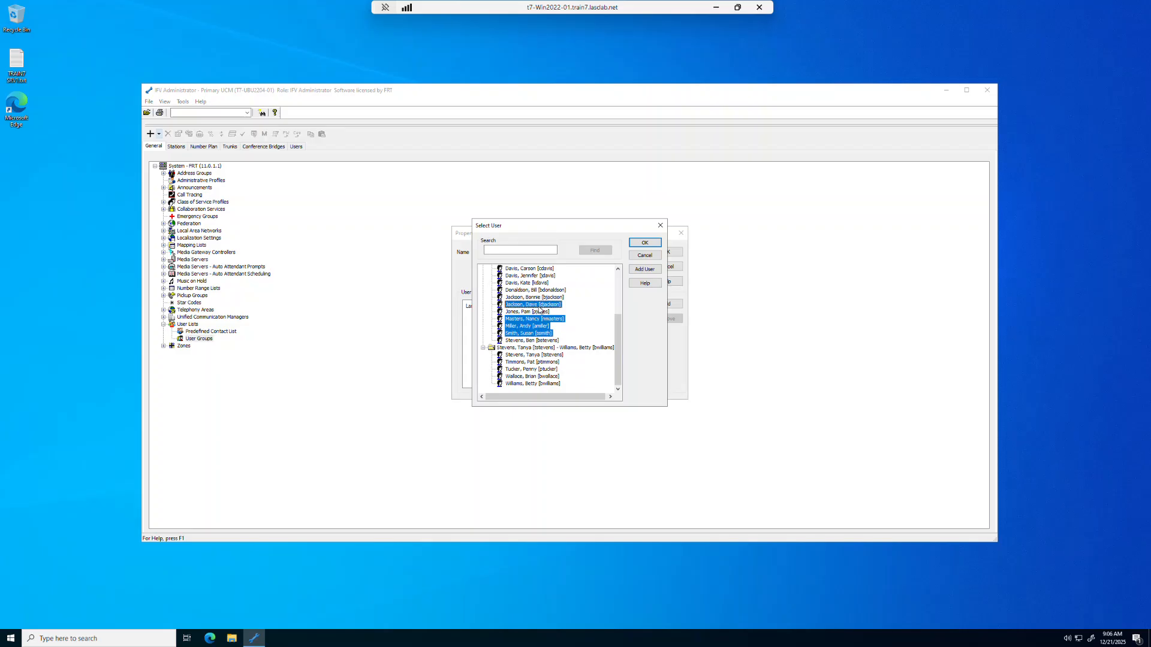
left_click_drag(617, 339, 617, 318)
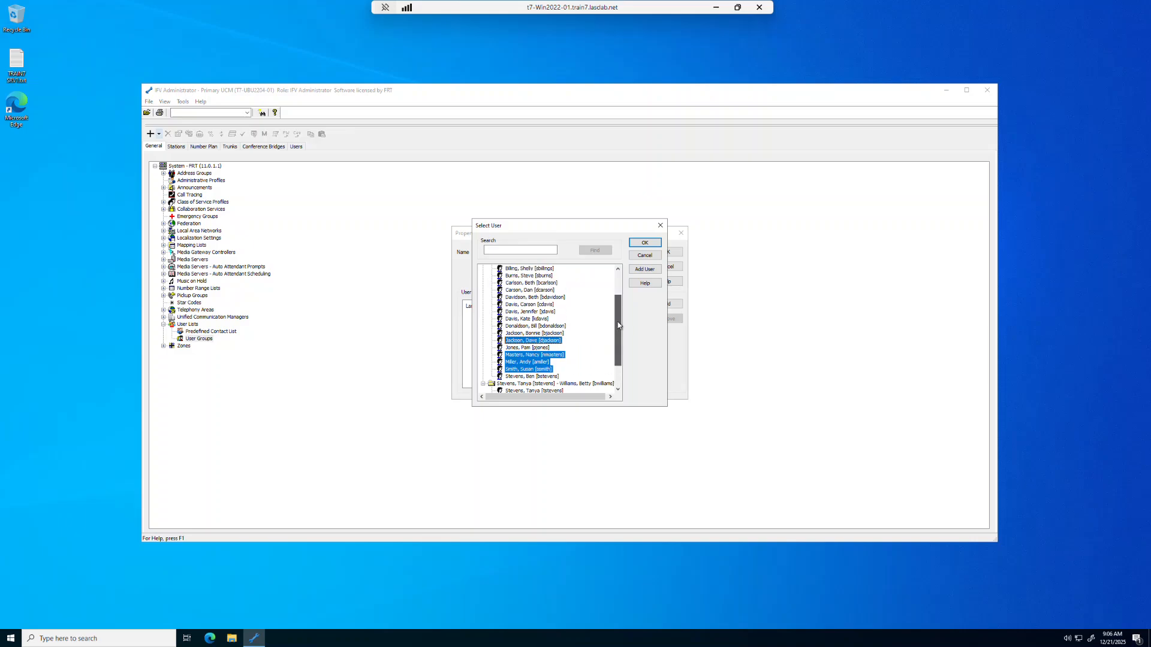
Add four more users to the selection, confirm the eight members, and save the Chicago user group
left_click(530, 291, "ctrl")
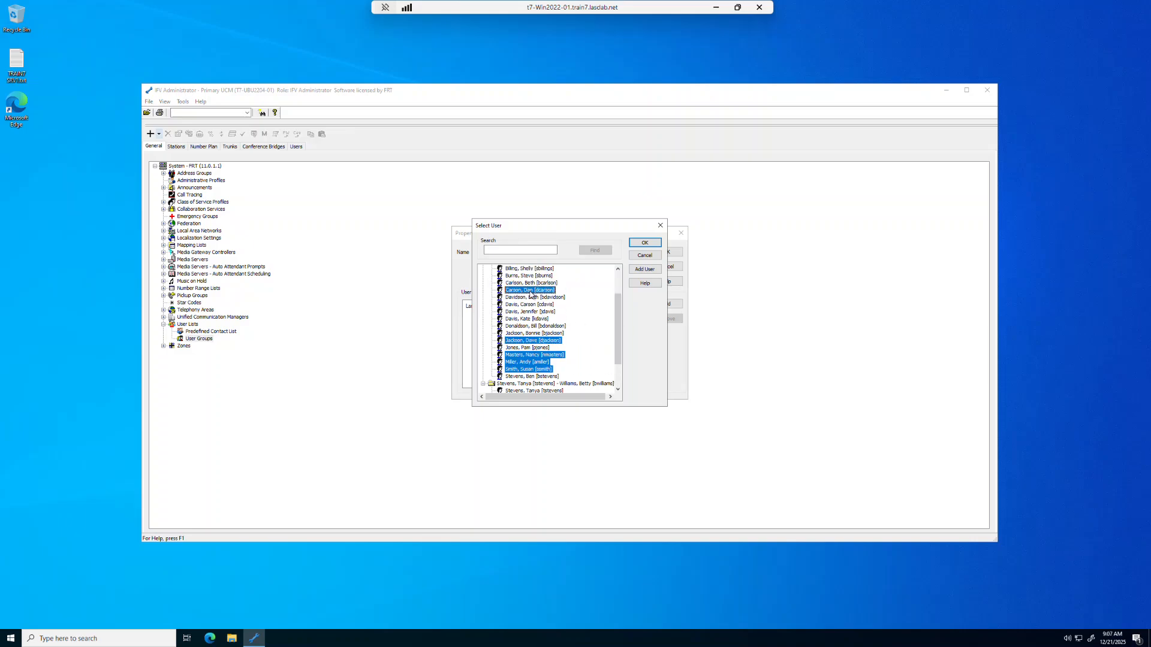
mouse_move(615, 322)
left_mouse_down()
mouse_move(619, 347)
mouse_move(622, 303)
left_mouse_up()
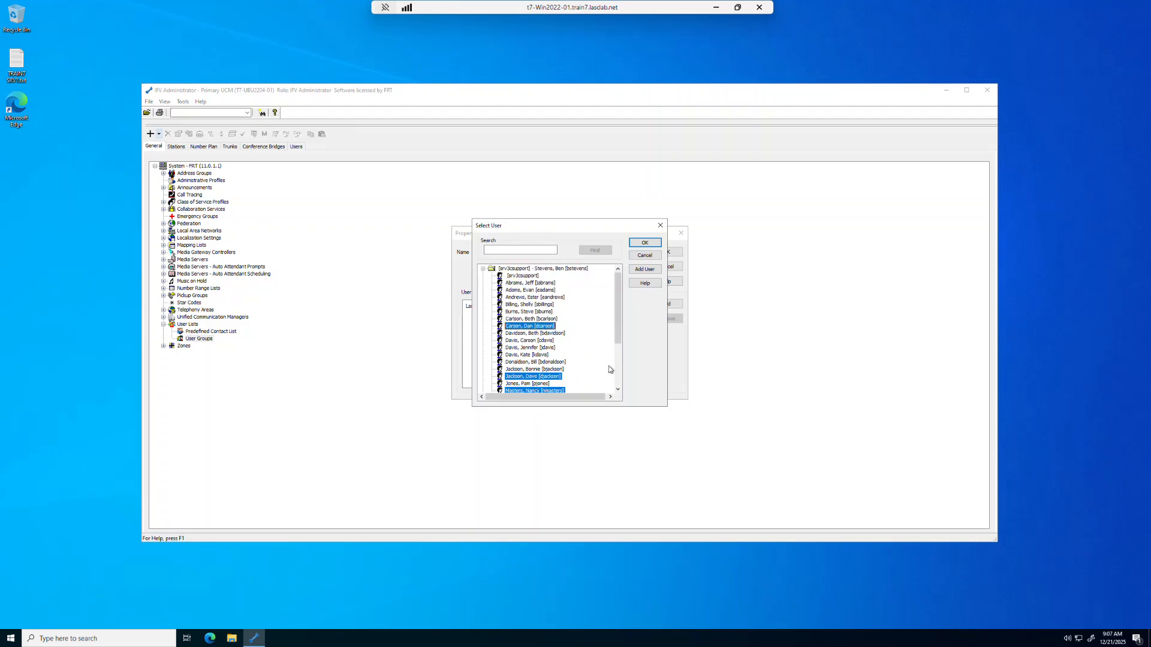
left_click_drag(618, 332, 620, 379)
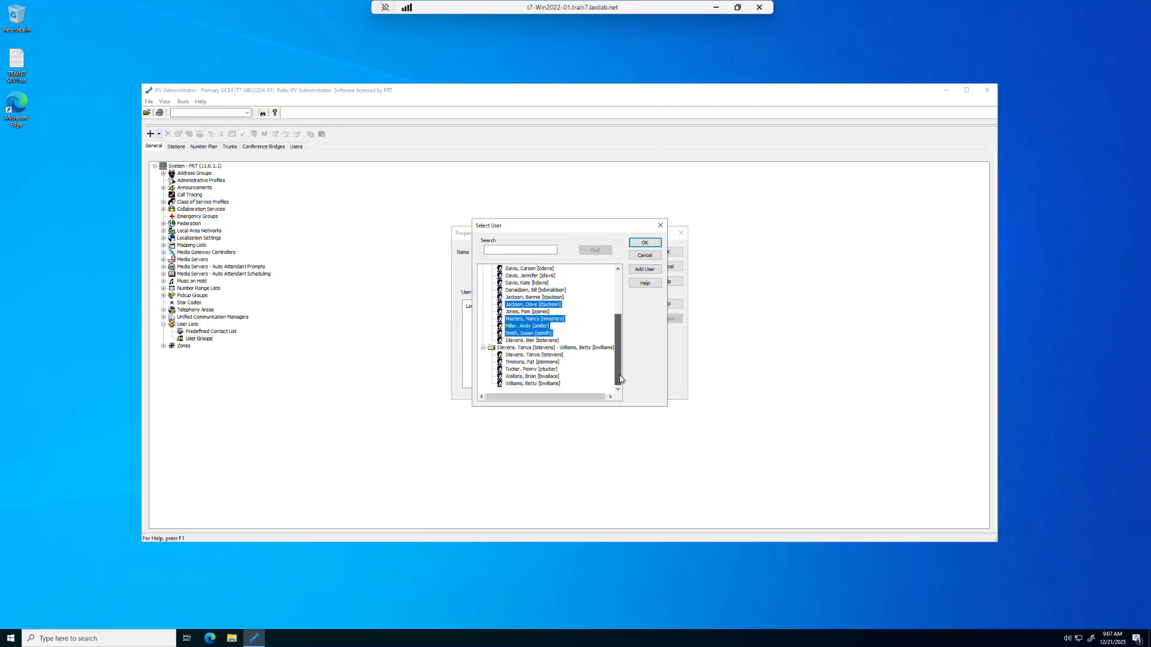
left_click(532, 312, "ctrl")
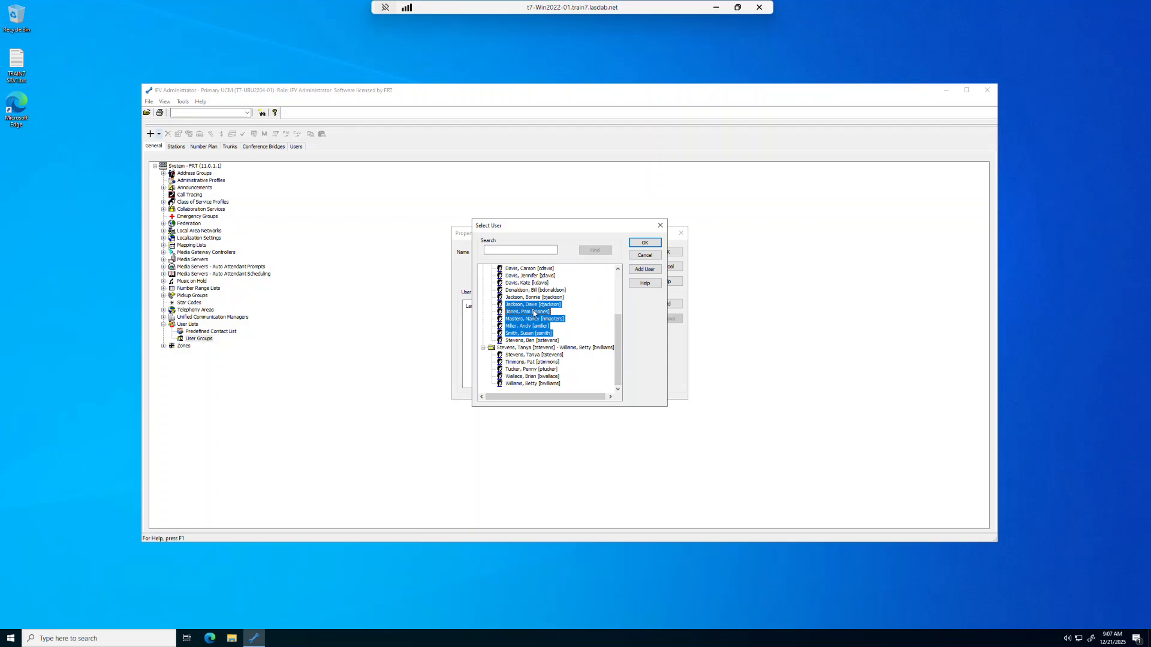
left_click(540, 284, "ctrl")
left_click(543, 378, "ctrl")
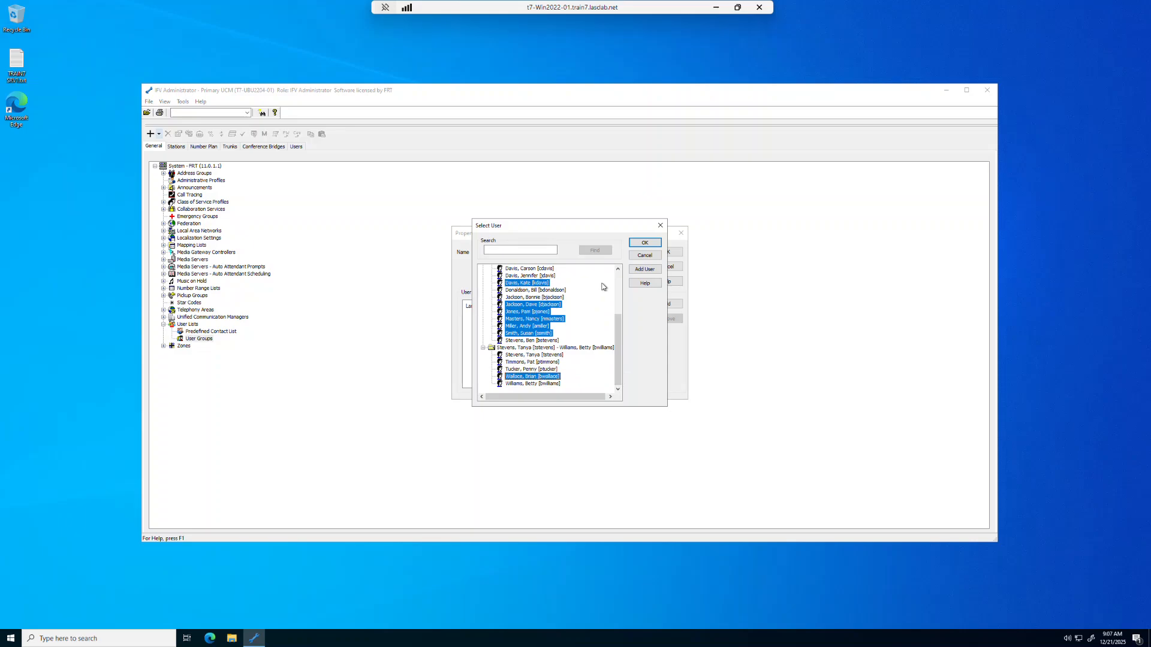
left_click(639, 244)
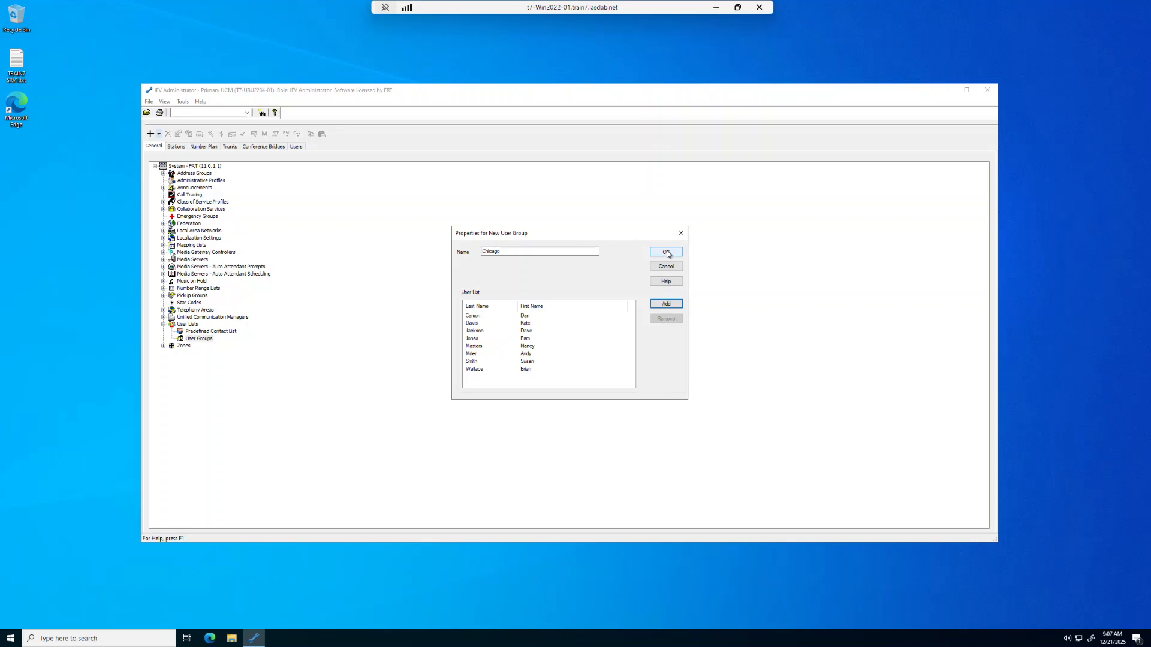
left_click(668, 253)
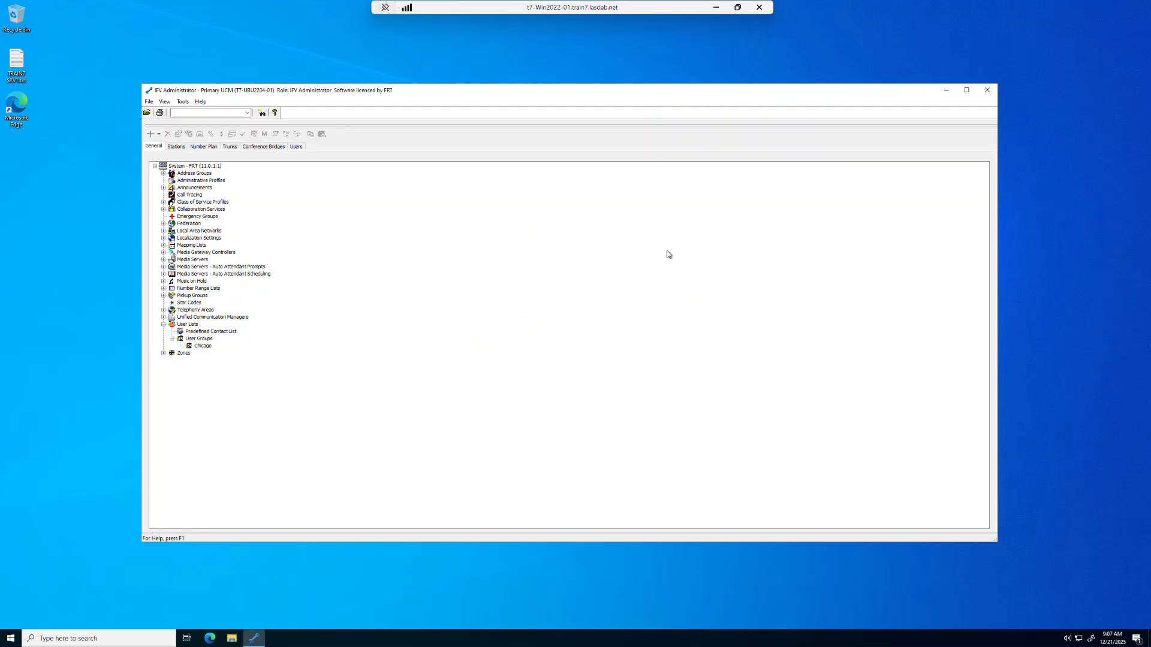
Open a Chicago member's properties in the users list to check their User Groups membership, then return to the system tree
left_click(297, 147)
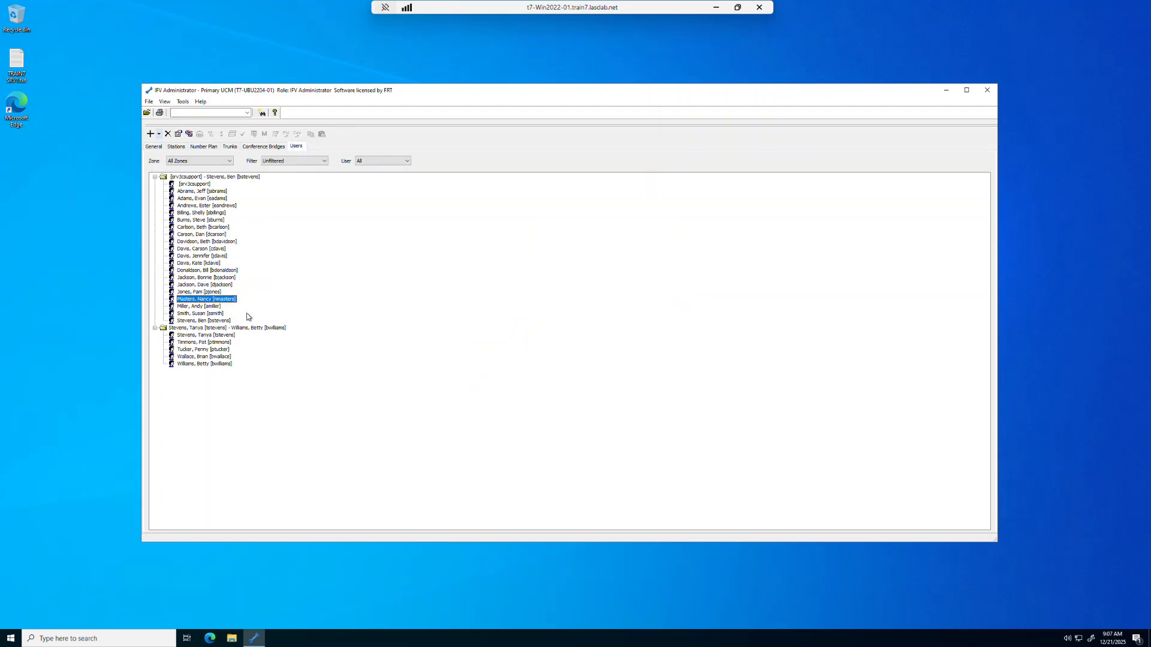
double_click(220, 302)
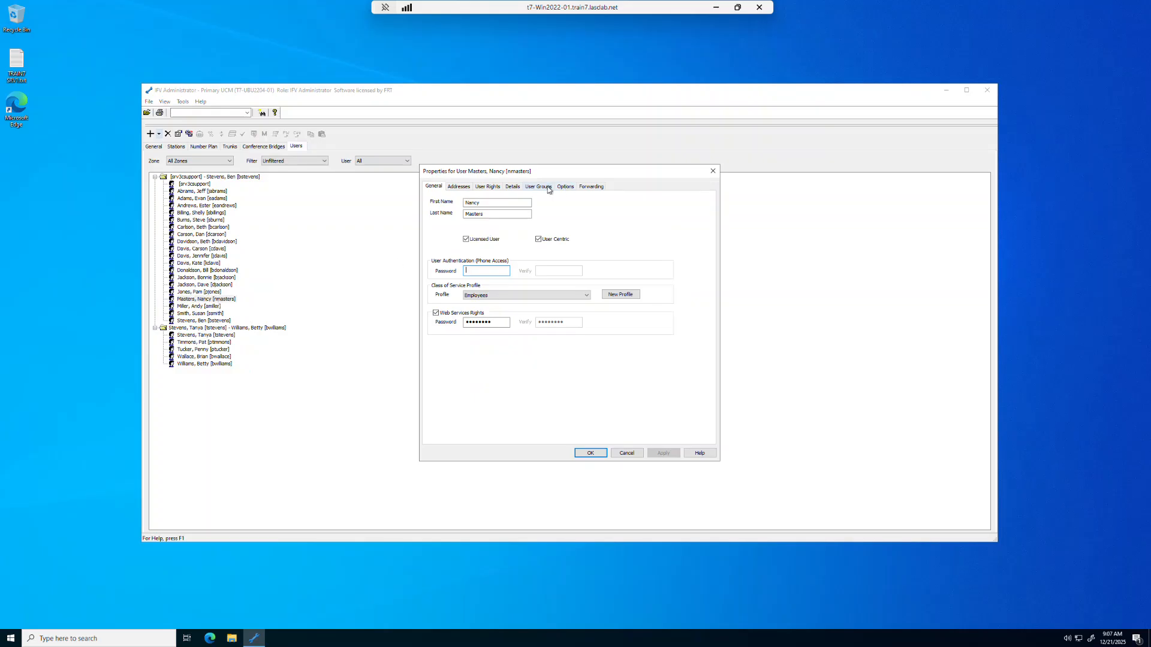
left_click(549, 189)
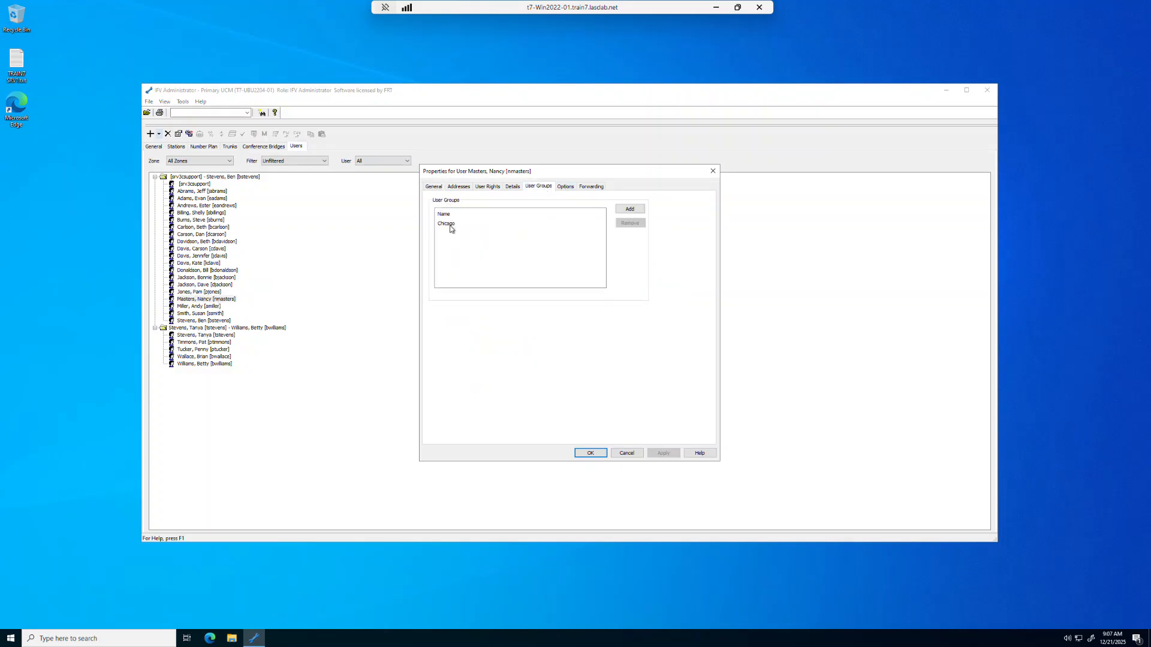
left_click(591, 454)
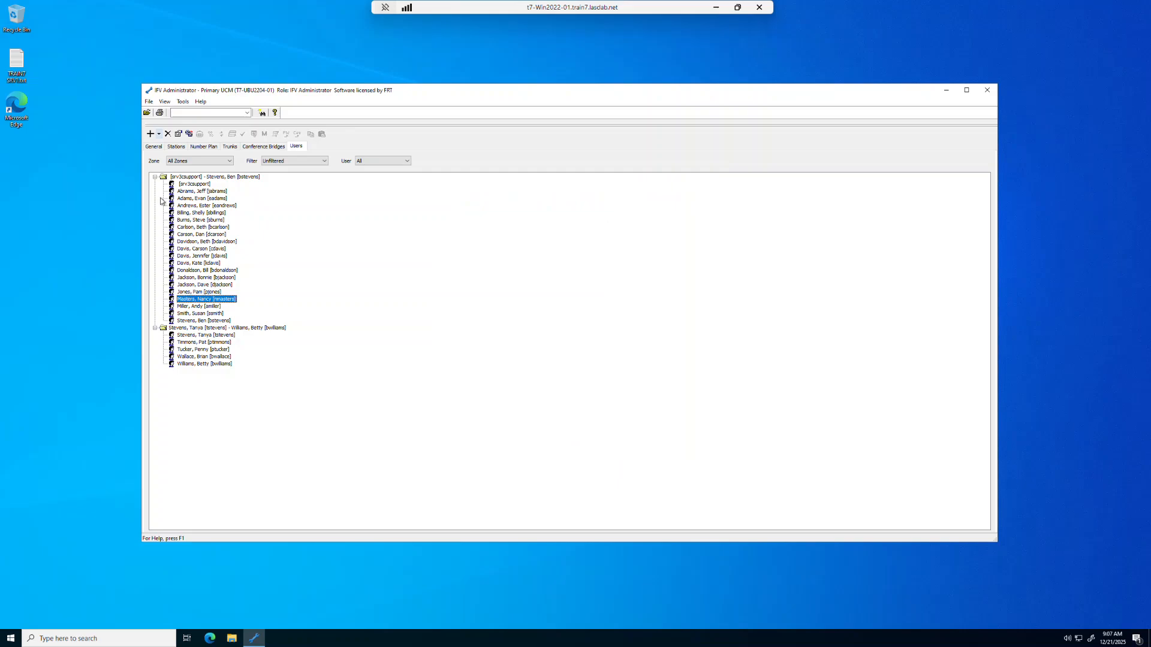
left_click(153, 148)
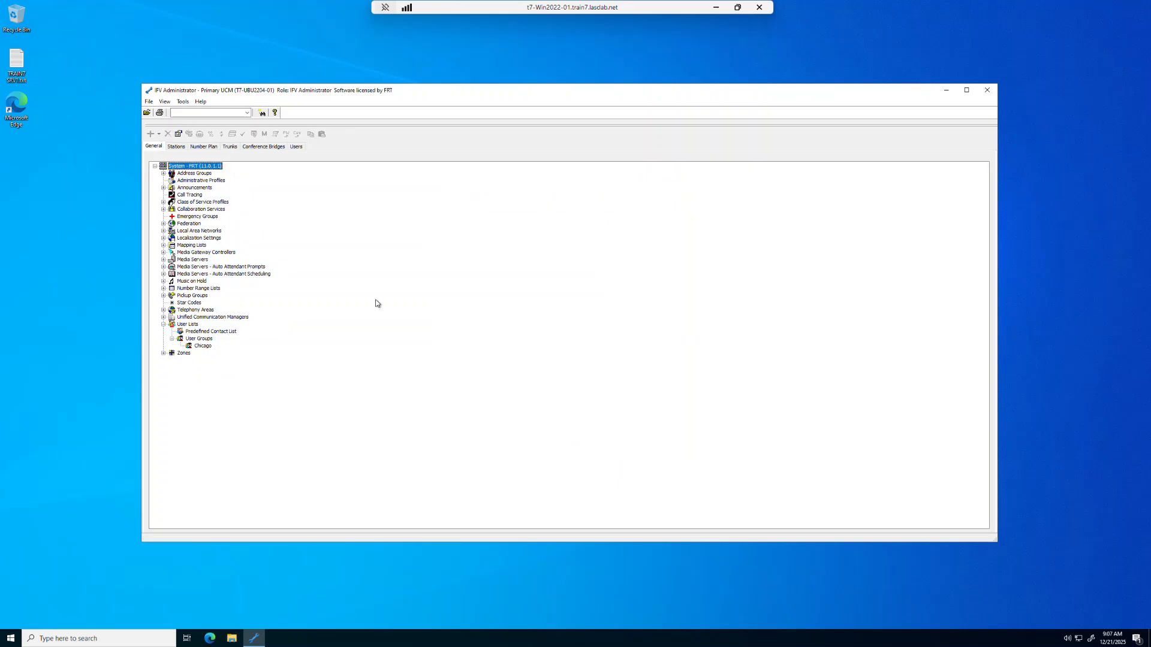